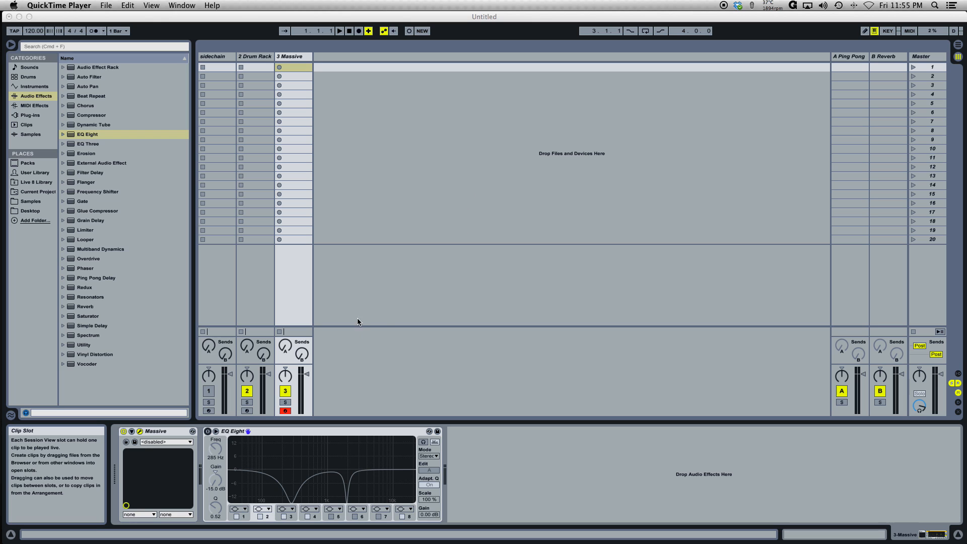
Bring up the Massive synth from the third track and set its Filter 1 type to Lowpass 4.
click(304, 59)
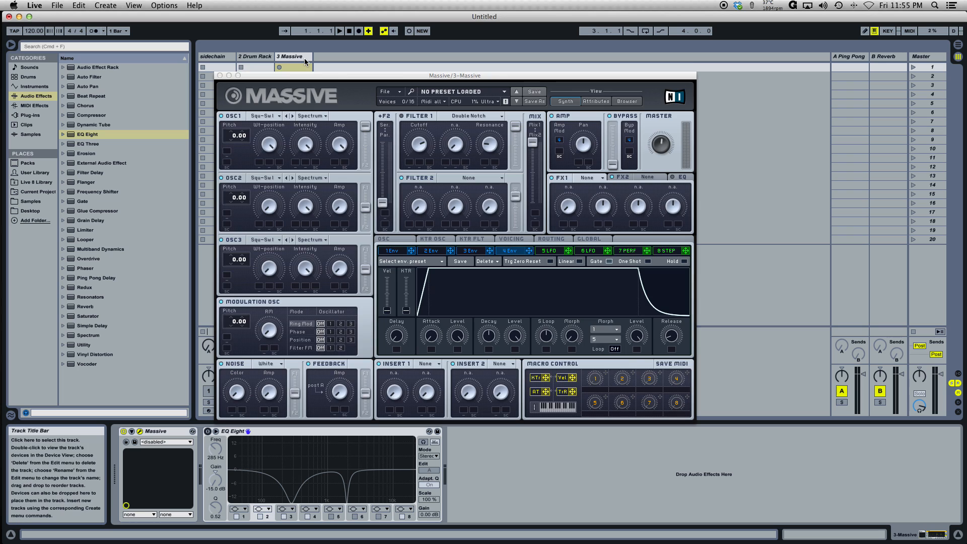
drag(390, 76, 400, 51)
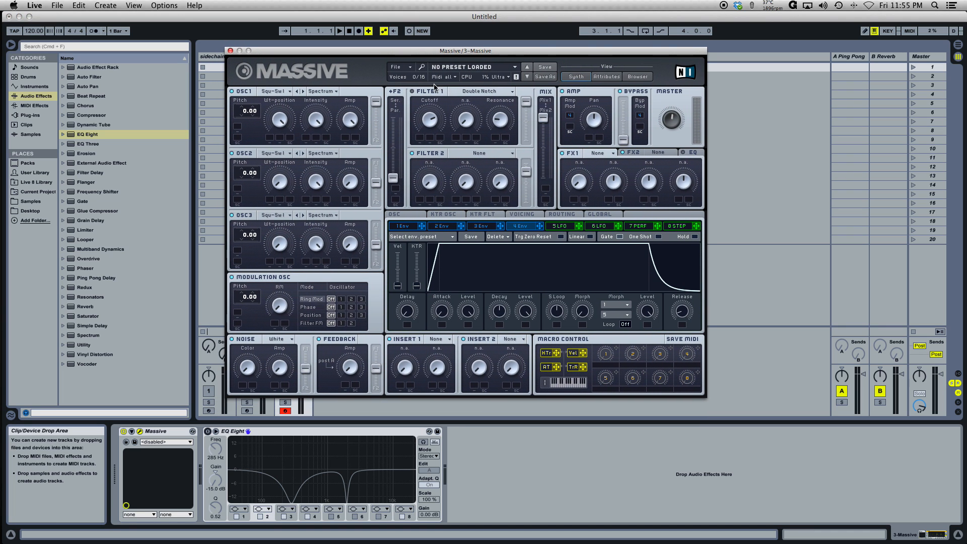
click(479, 91)
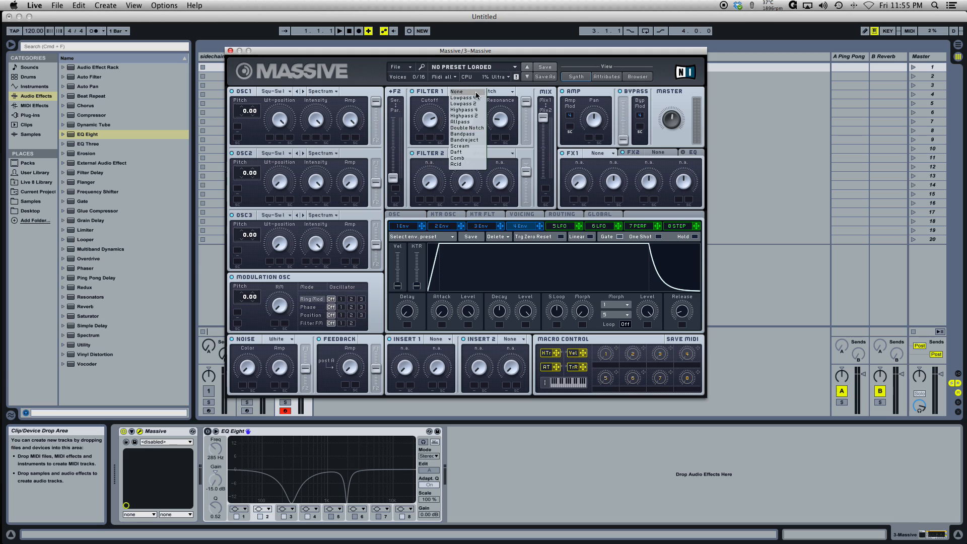
click(457, 92)
click(481, 94)
click(474, 99)
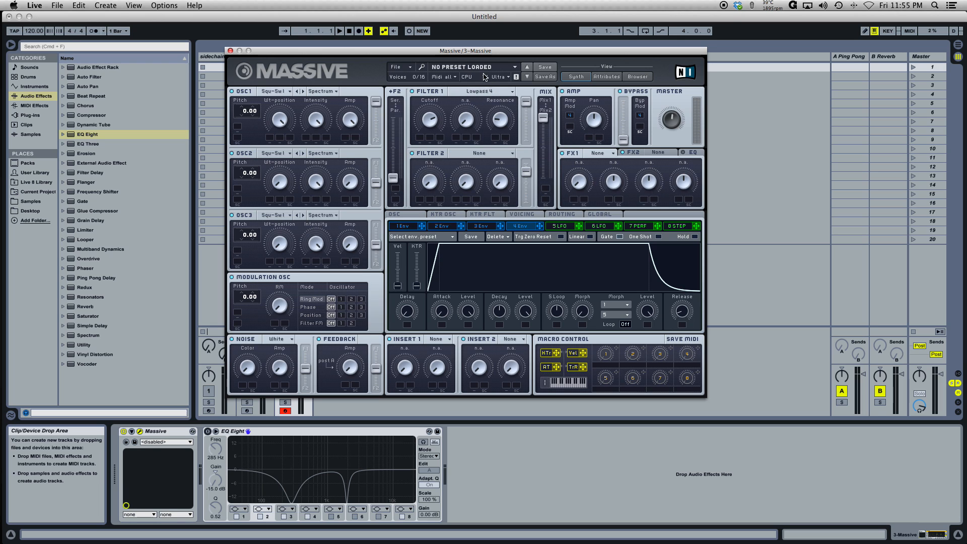
drag(452, 54, 462, 31)
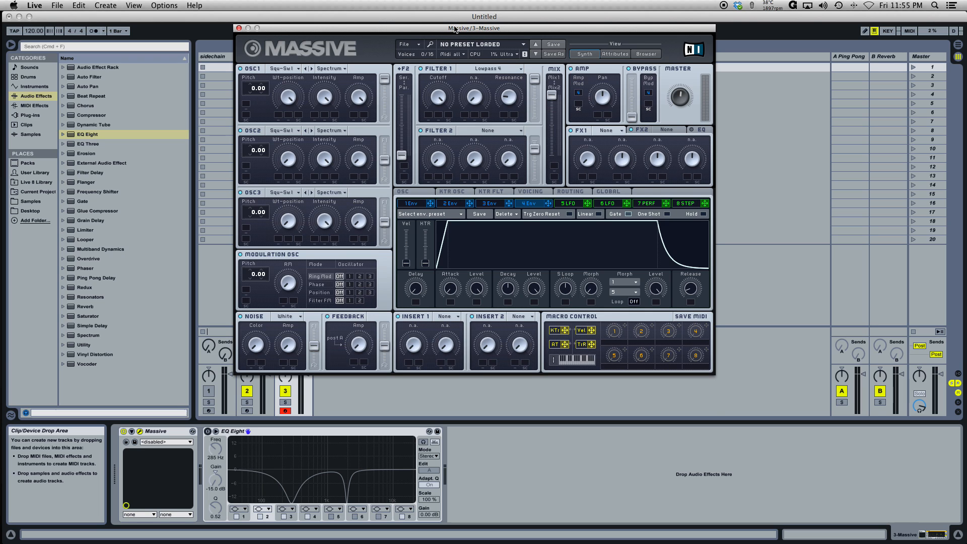
mouse_move(455, 29)
mouse_down()
mouse_move(463, 93)
mouse_move(457, 40)
mouse_up()
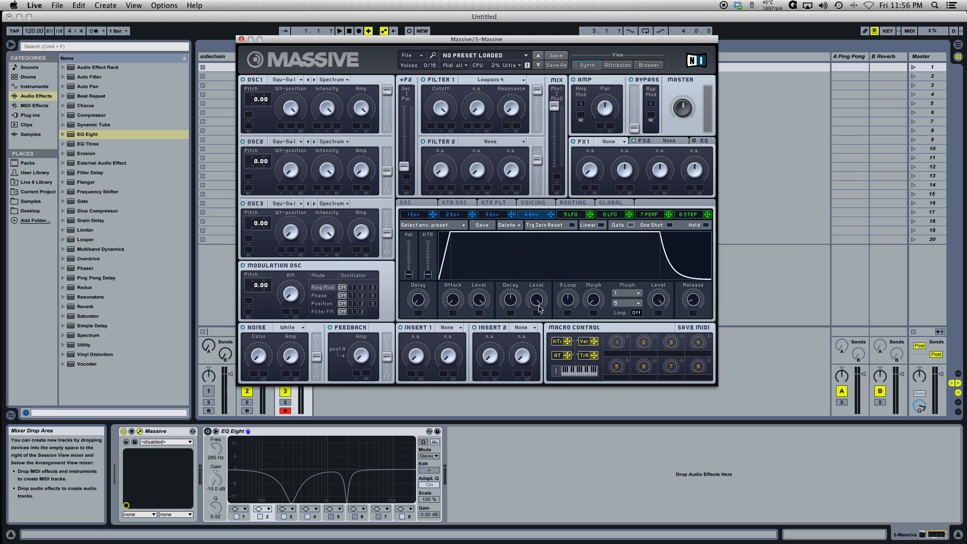
Reselect Lowpass 4 for Massive's Filter 1 and lower the filter's cutoff.
mouse_move(538, 300)
mouse_down()
mouse_move(538, 319)
mouse_move(540, 280)
mouse_up()
key(a)
click(492, 85)
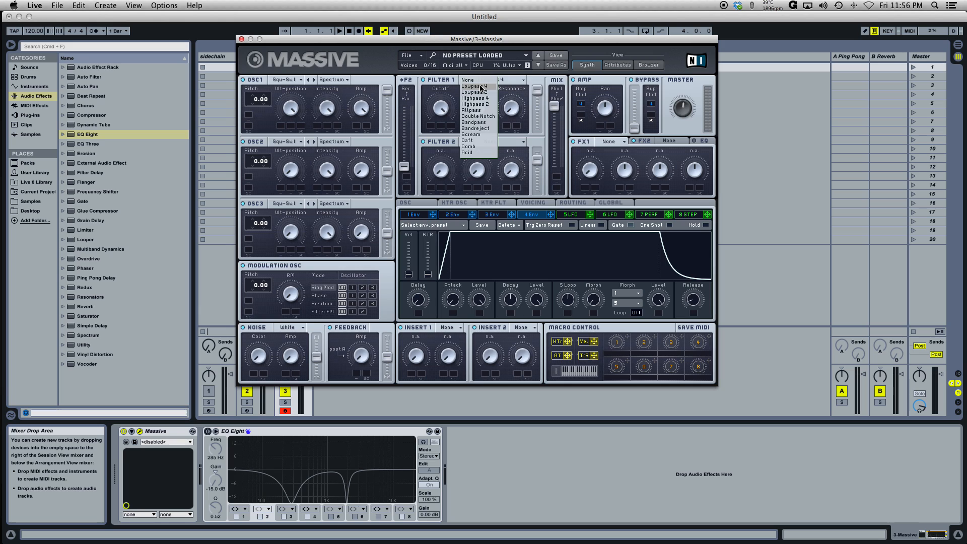
click(480, 86)
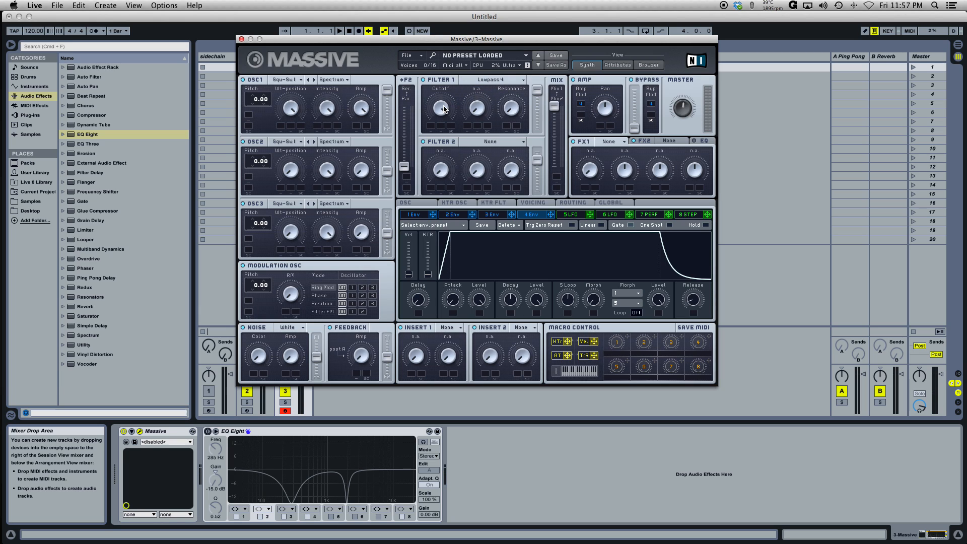
drag(444, 108, 447, 183)
drag(441, 110, 443, 162)
drag(426, 39, 394, 36)
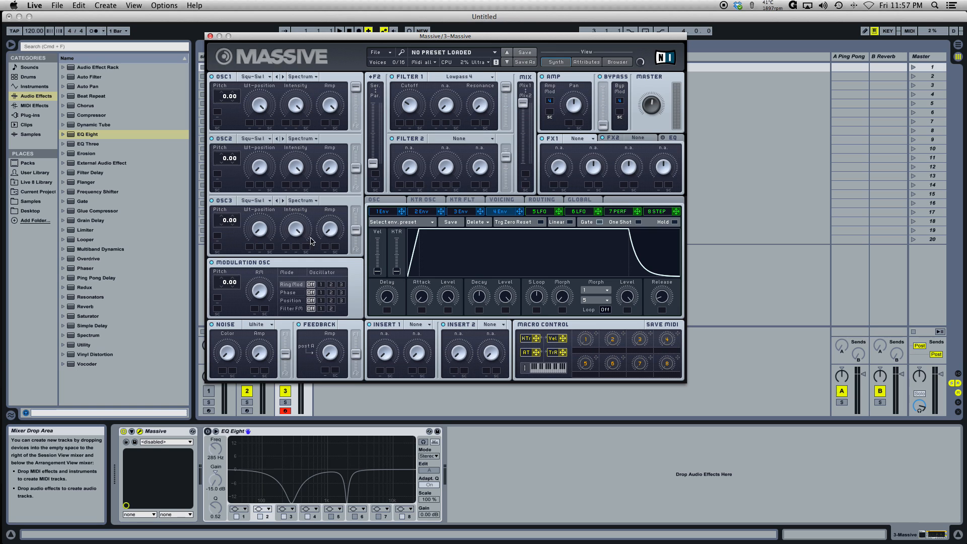
Activate EQ Eight and reset the gain of bands 2 and 4 to 0.00 dB.
click(208, 431)
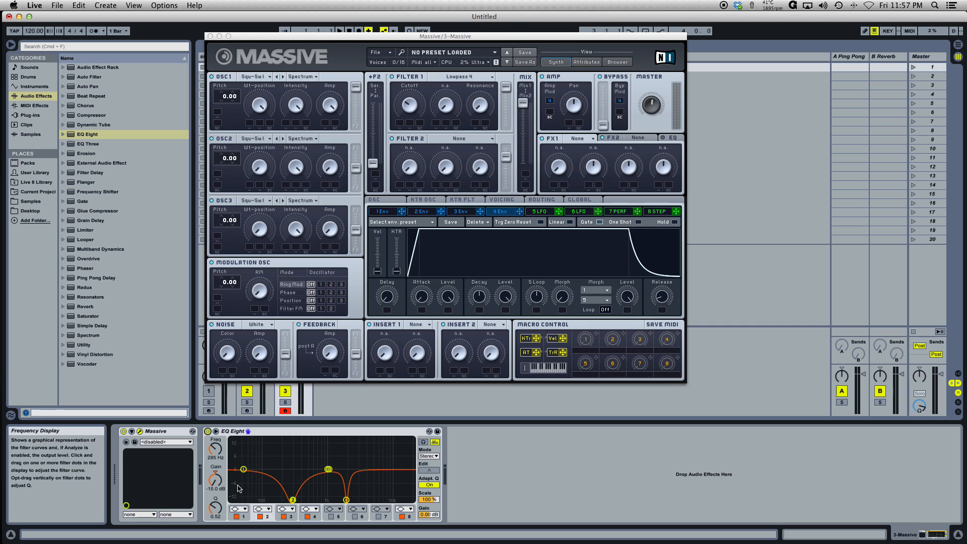
click(216, 474)
key(Delete)
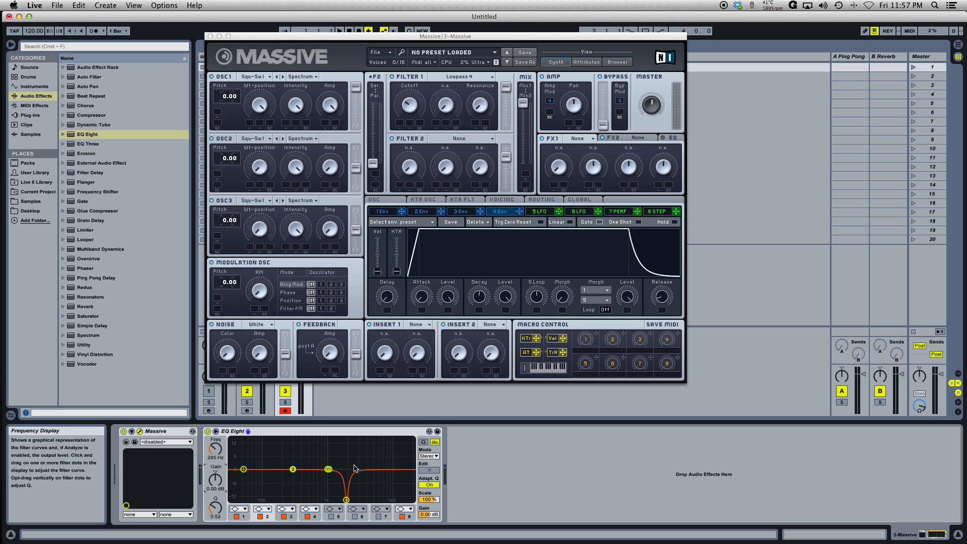
click(309, 509)
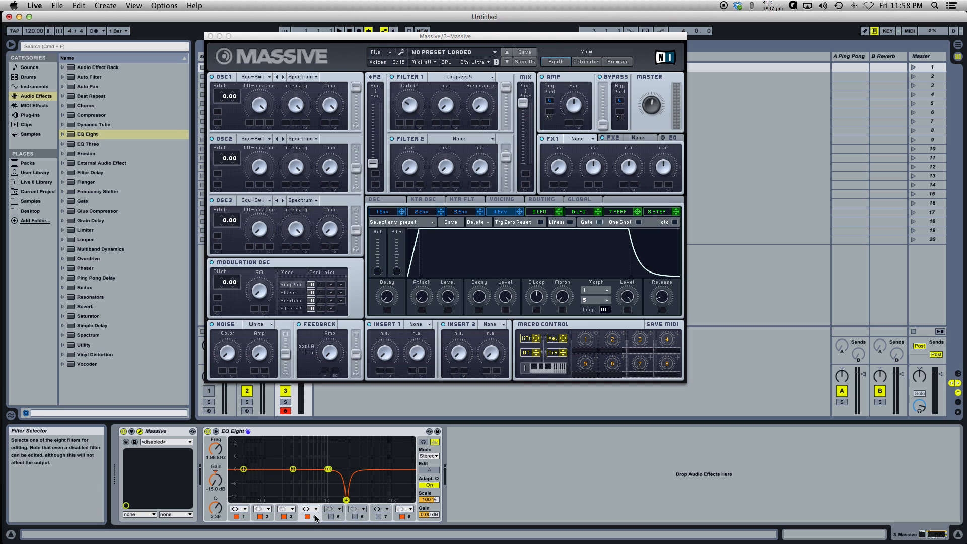
click(217, 475)
key(Delete)
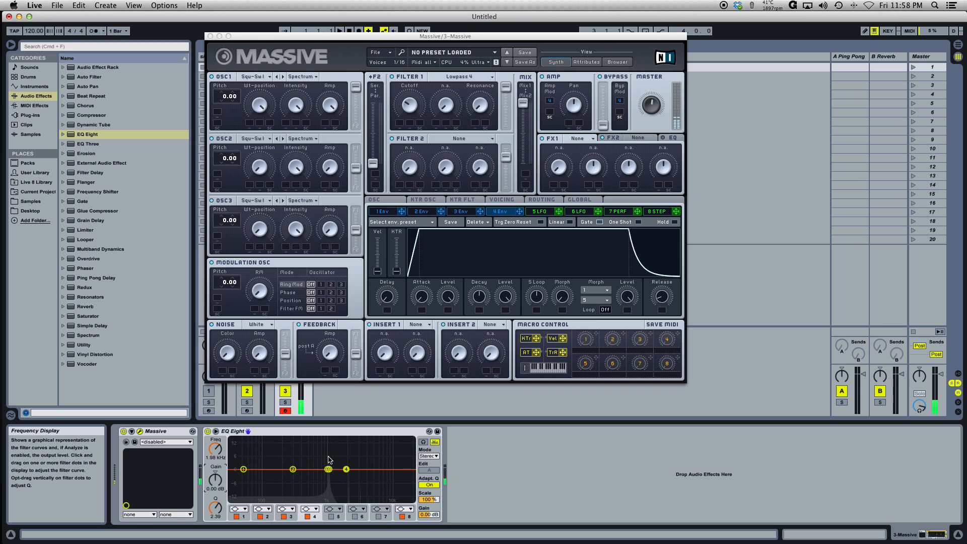
Switch off Massive's Filter 1 and make EQ Eight band 8 a high cut, sweeping its frequency to about 4.57 kHz.
click(412, 118)
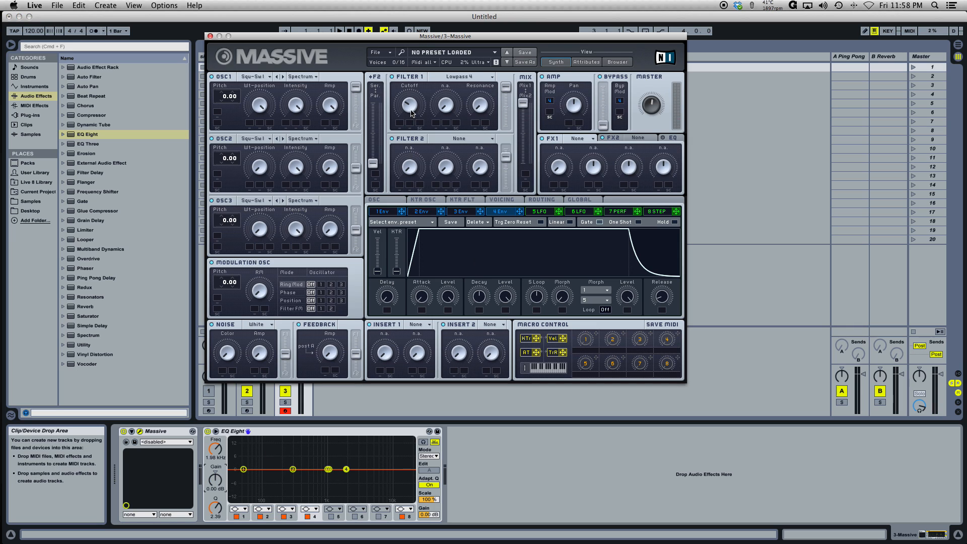
click(392, 76)
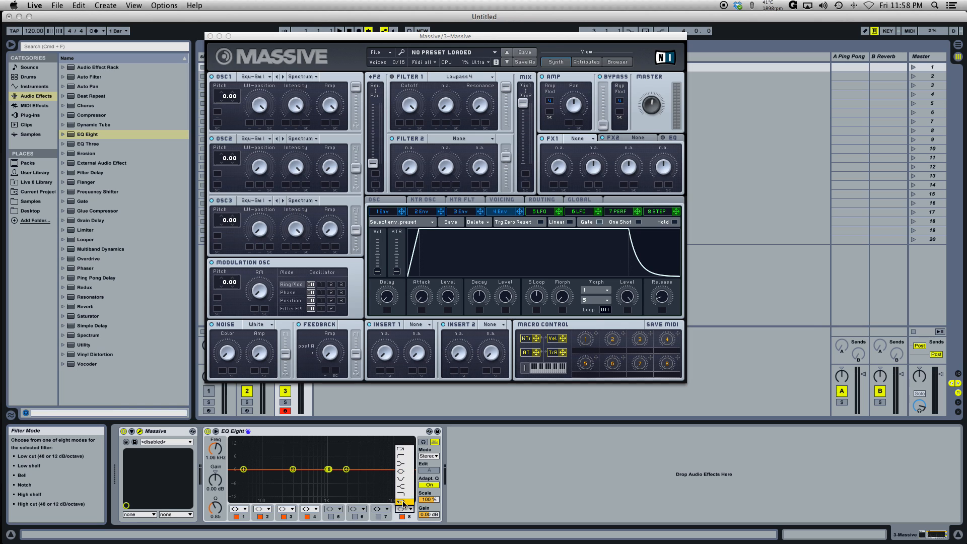
click(409, 486)
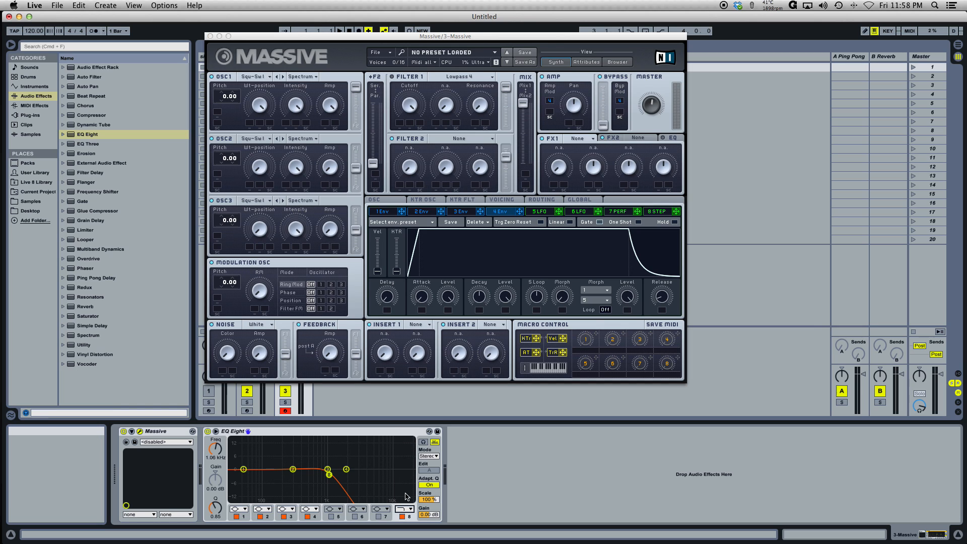
drag(323, 473, 293, 474)
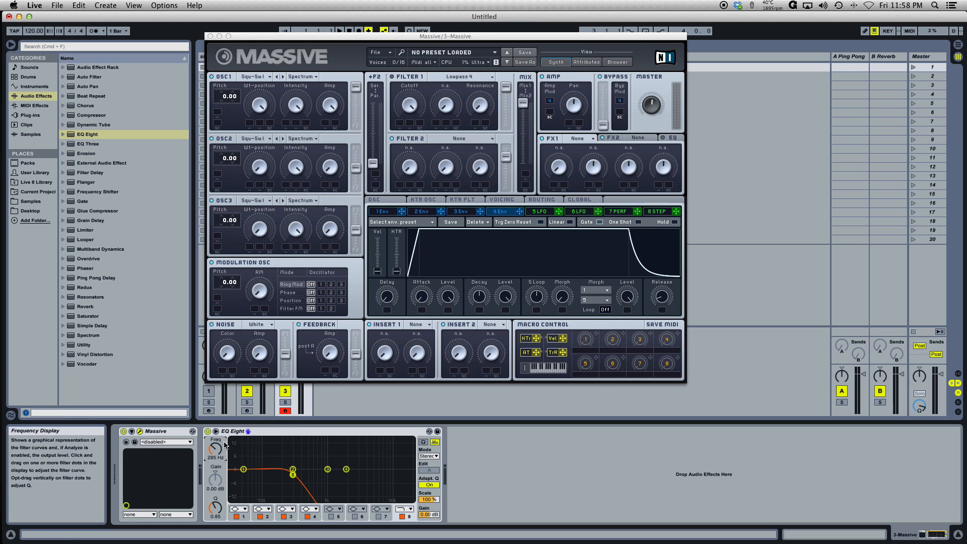
drag(224, 444, 225, 421)
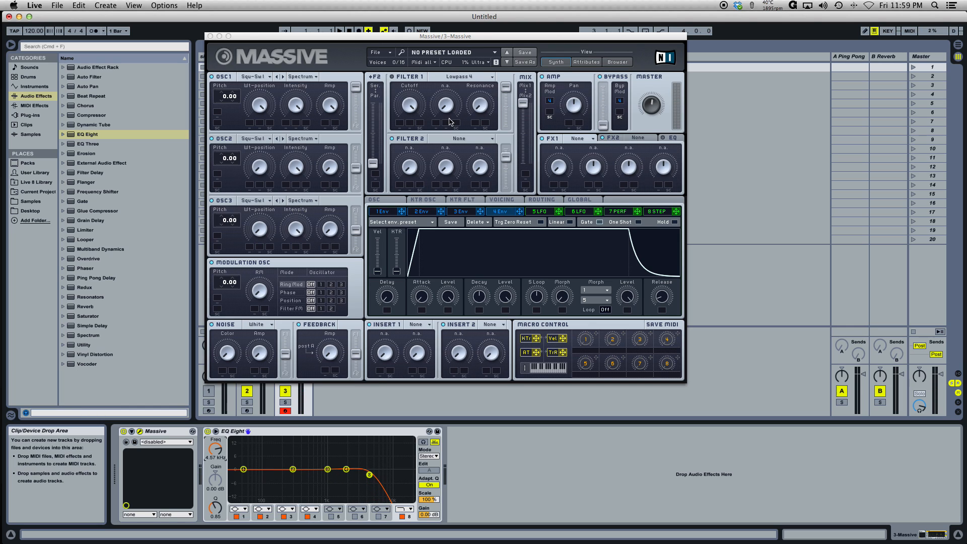
Deactivate EQ Eight, switch Massive's Filter 1 on, and change its type to Lowpass 2.
click(207, 431)
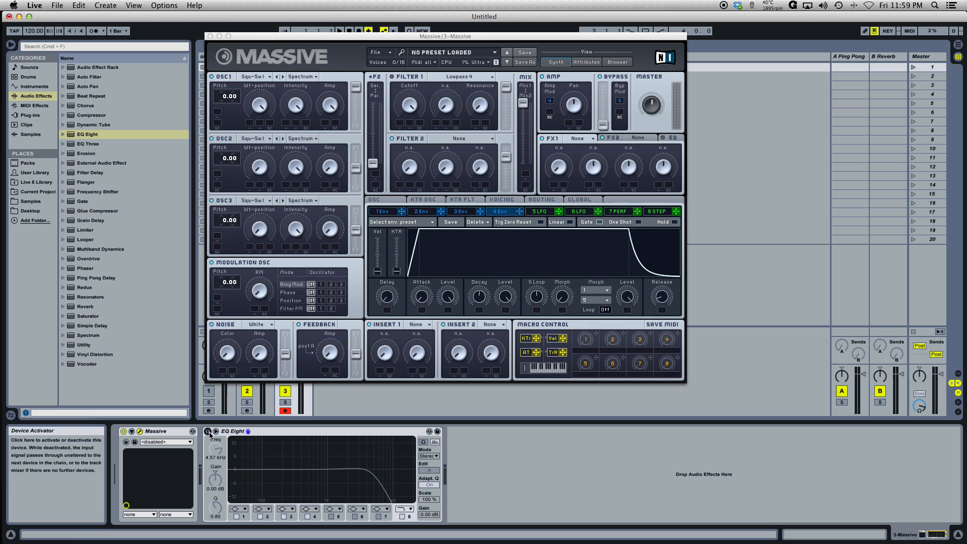
click(396, 80)
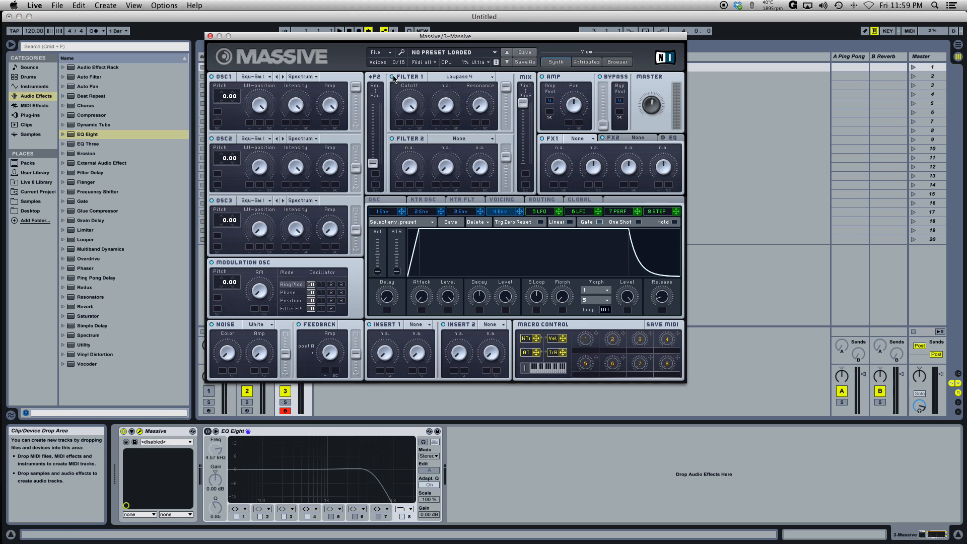
click(469, 80)
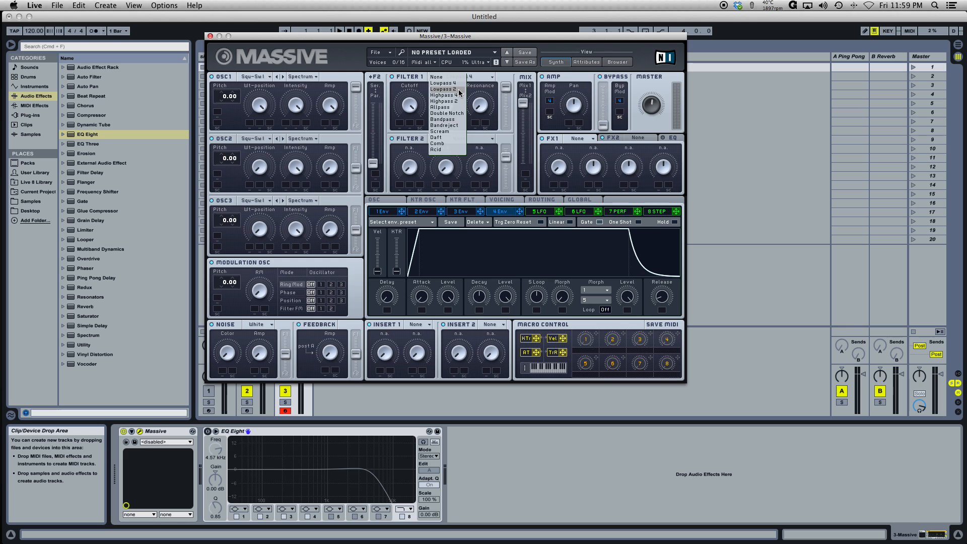
click(458, 89)
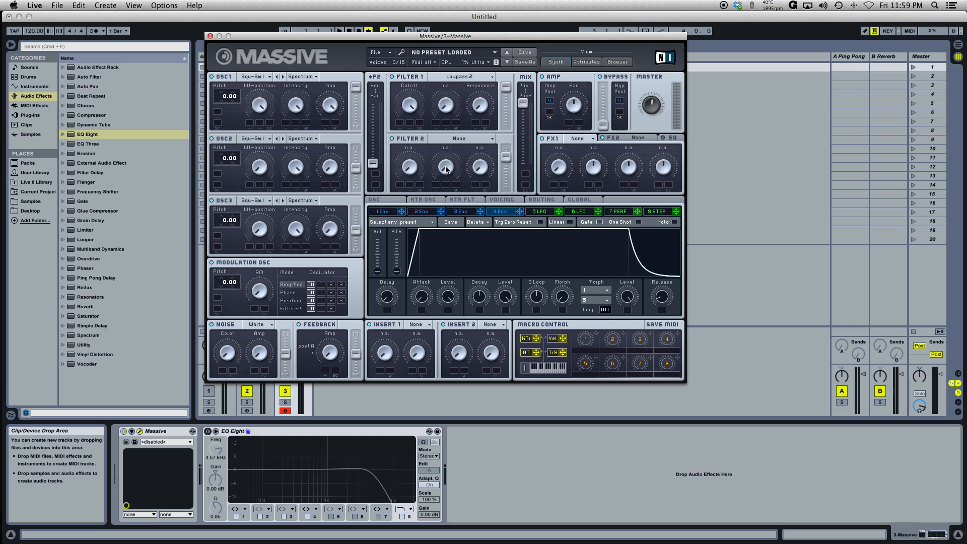
Swap Massive's Filter 1 for EQ Eight again and lower the band 8 high cut frequency to about 1.16 kHz.
click(208, 432)
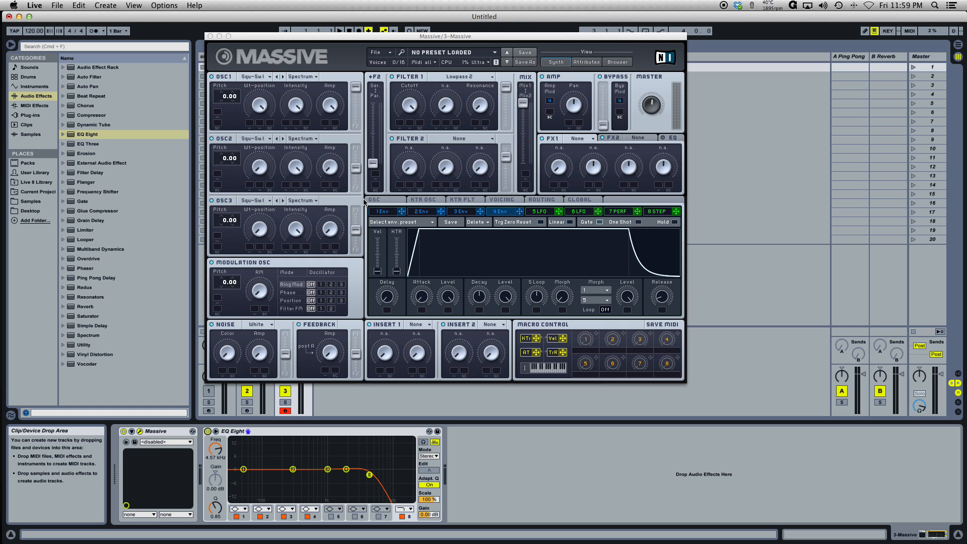
click(393, 76)
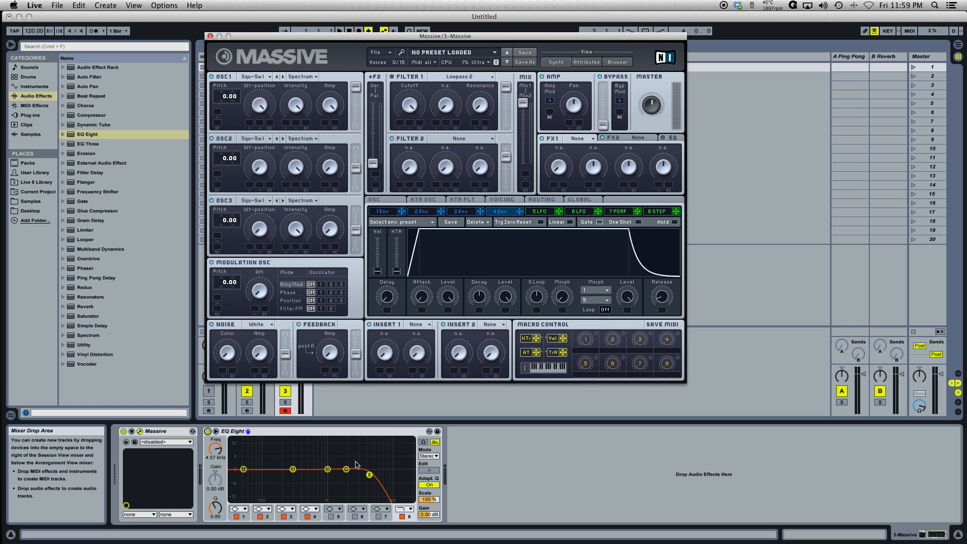
drag(216, 449, 215, 471)
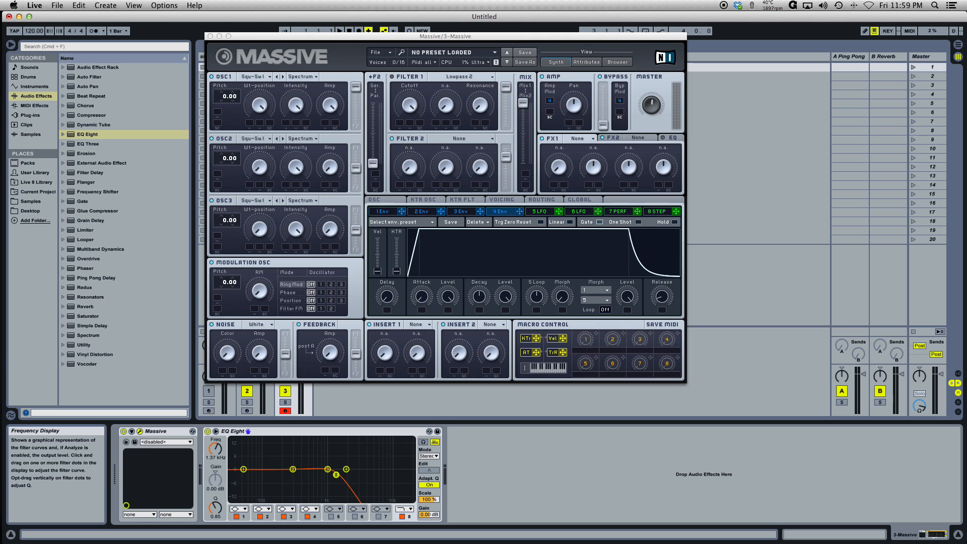
drag(336, 474, 332, 475)
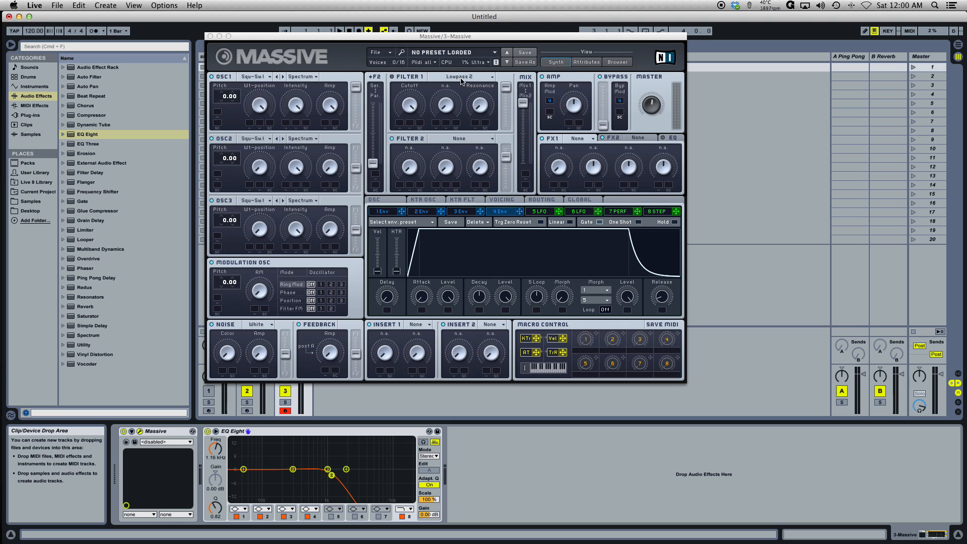
Deactivate EQ Eight and turn Massive's Filter 1 back on.
click(207, 431)
click(393, 79)
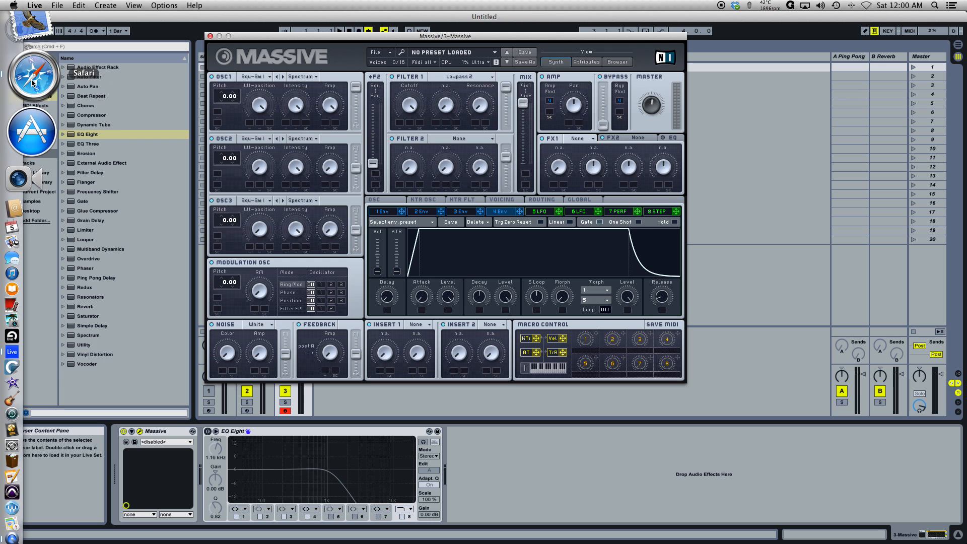
Look at the Continuous-time low-pass filters section of Wikipedia's Low-pass filter article in Safari, and return to Massive in Live.
click(31, 80)
drag(339, 20, 411, 35)
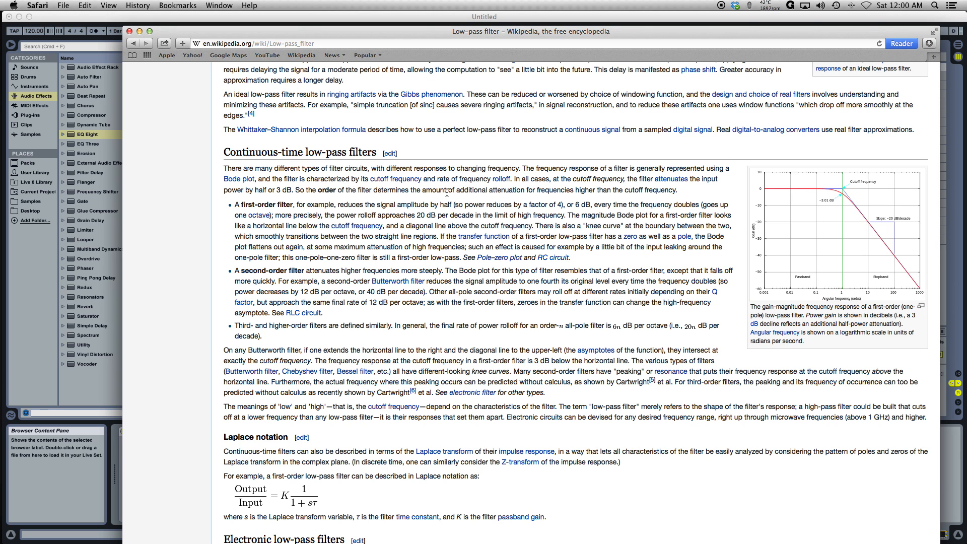
click(139, 32)
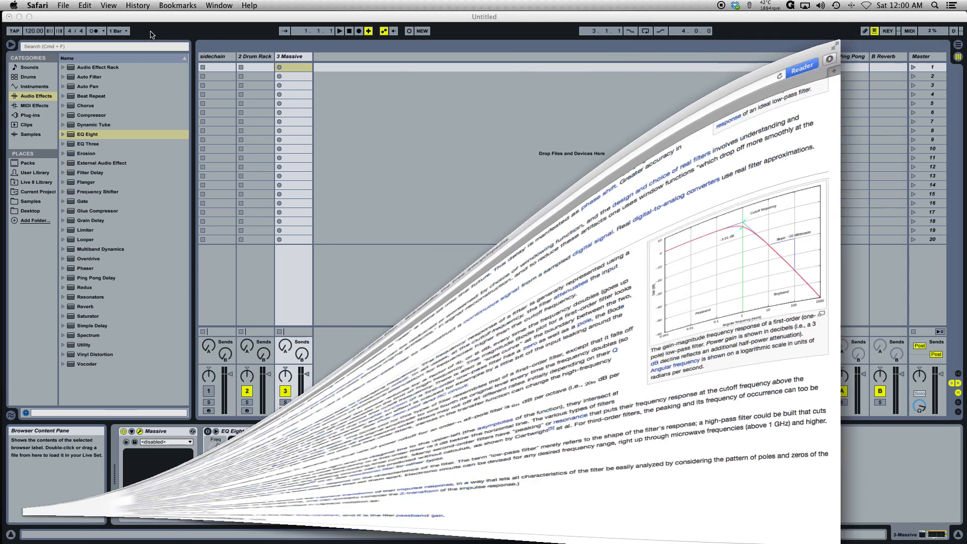
click(331, 166)
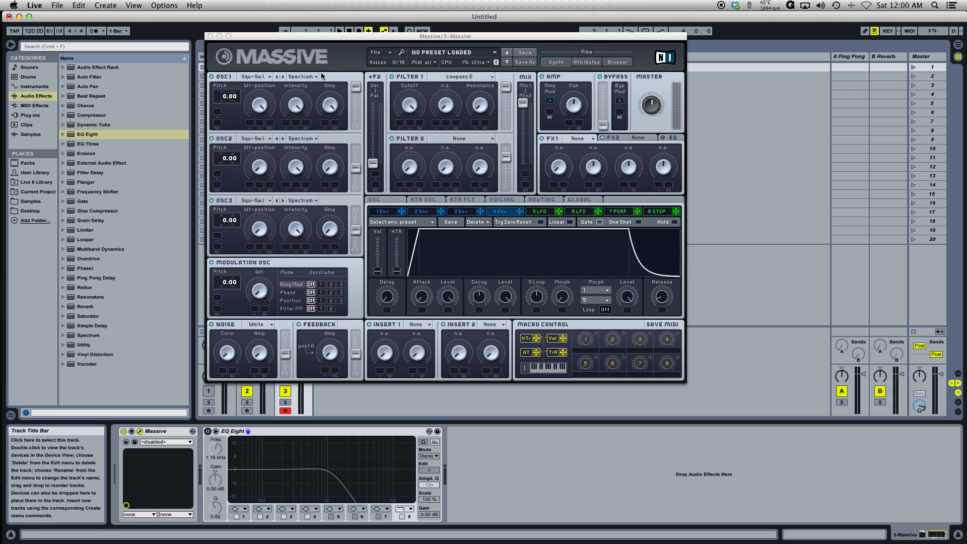
Reactivate EQ Eight, then in Massive raise the OSC1 pitch to 12.00 and set Filter 1 to Lowpass 4.
click(208, 432)
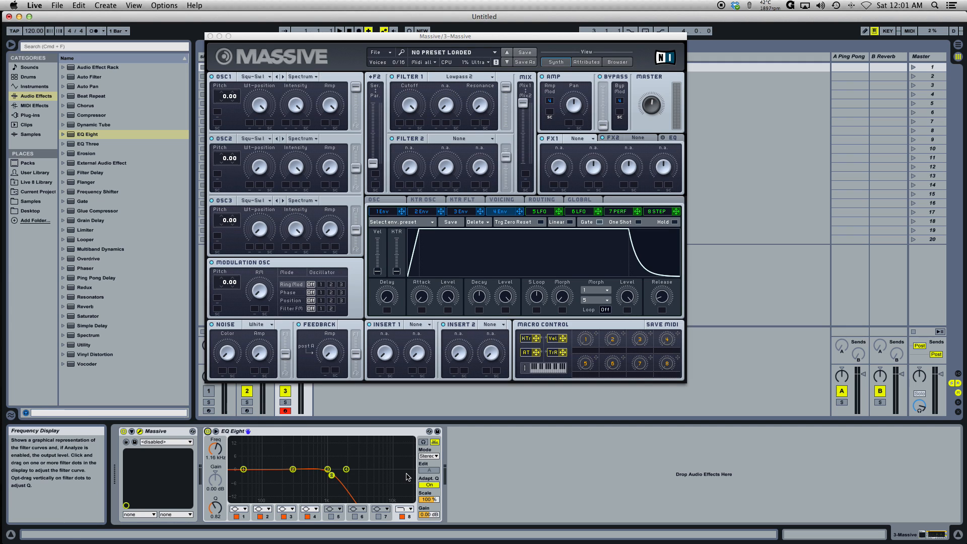
drag(222, 94, 227, 81)
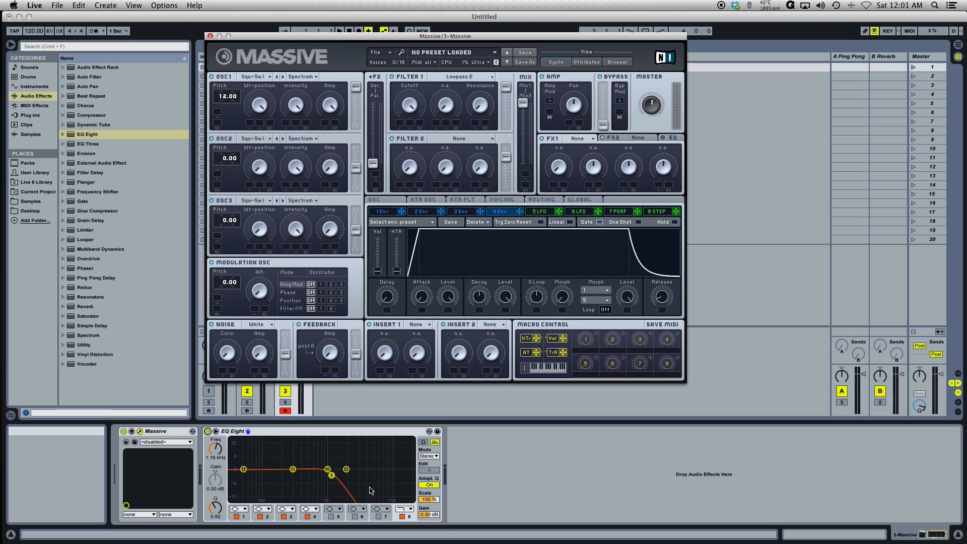
click(460, 78)
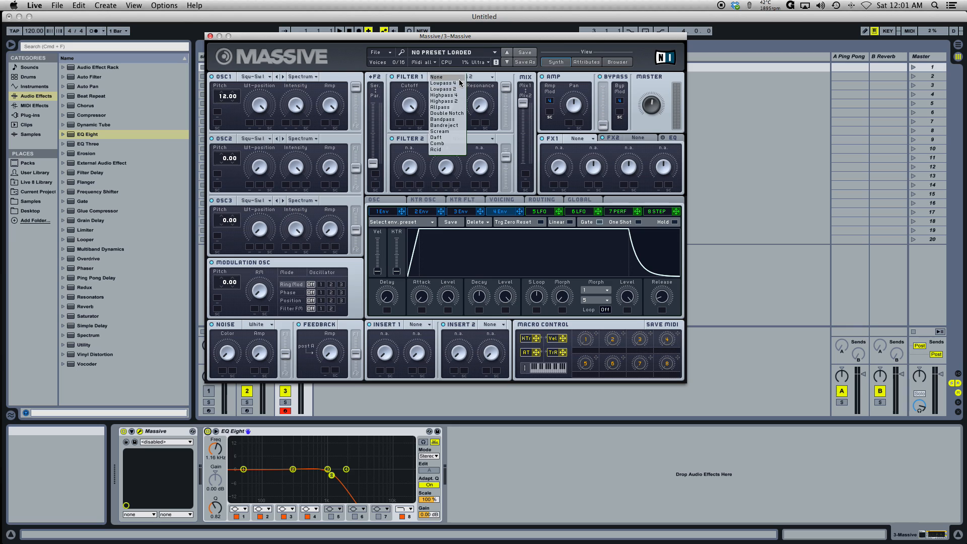
click(459, 83)
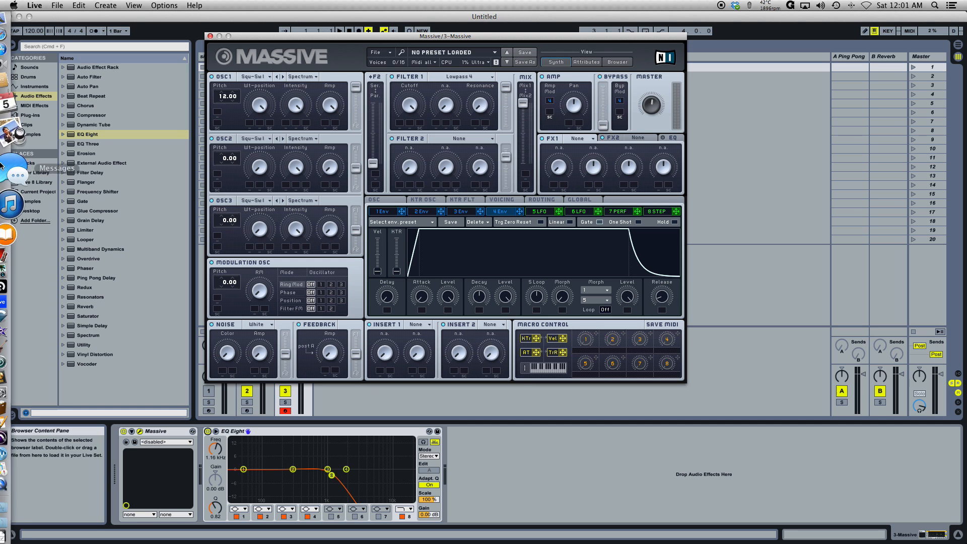
Switch to Safari and read how filter order affects attenuation in Wikipedia's Low-pass filter article.
click(18, 83)
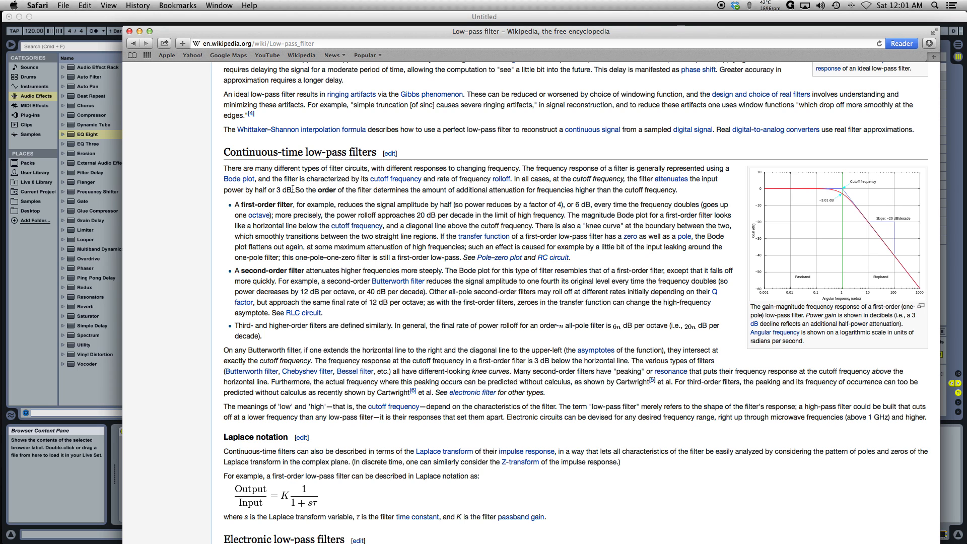
Minimize Wikipedia, reopen the Massive plug-in window in Live, and set Filter 1 to Highpass 2.
click(139, 31)
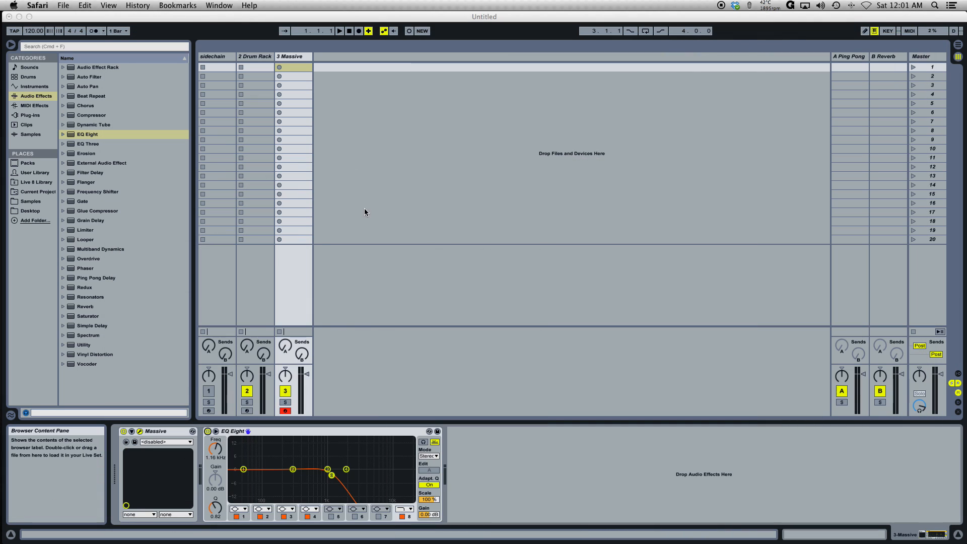
click(139, 431)
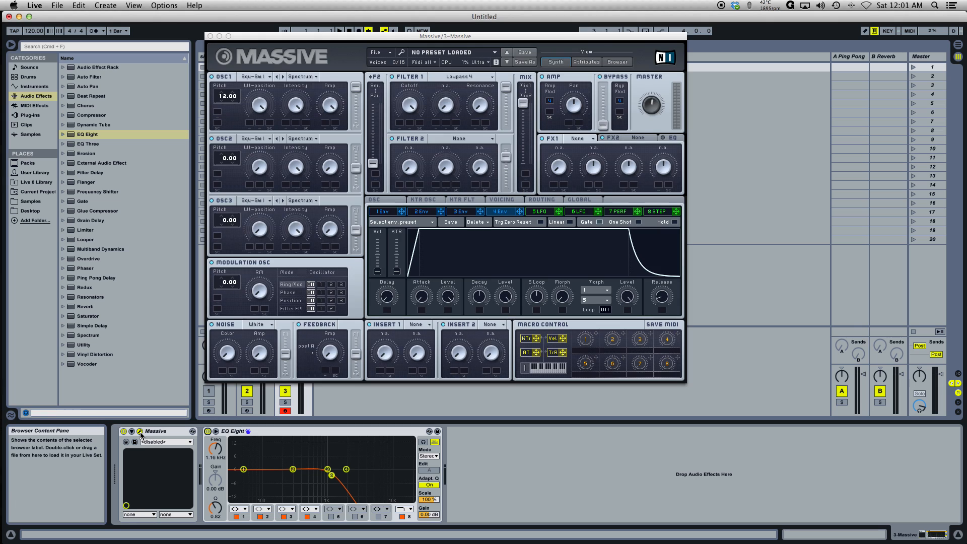
click(458, 77)
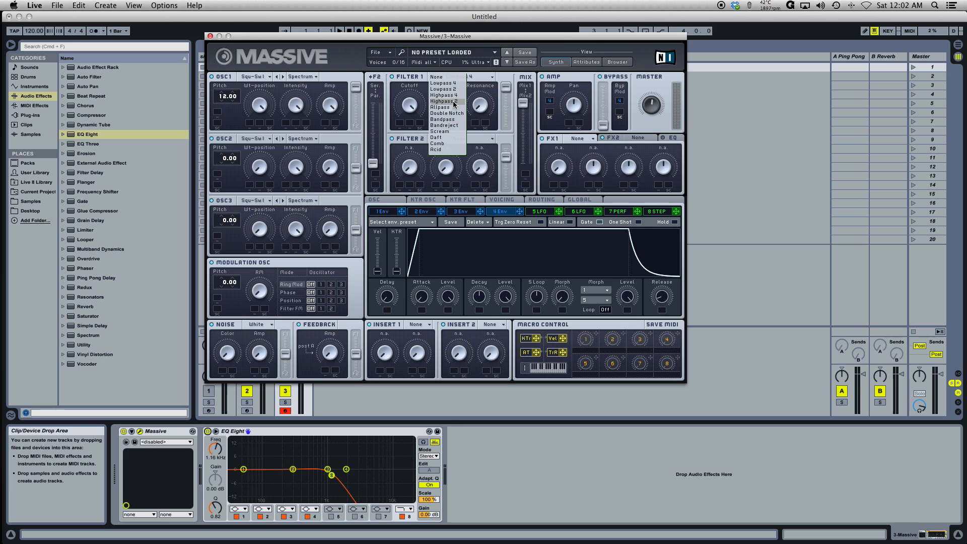
click(454, 102)
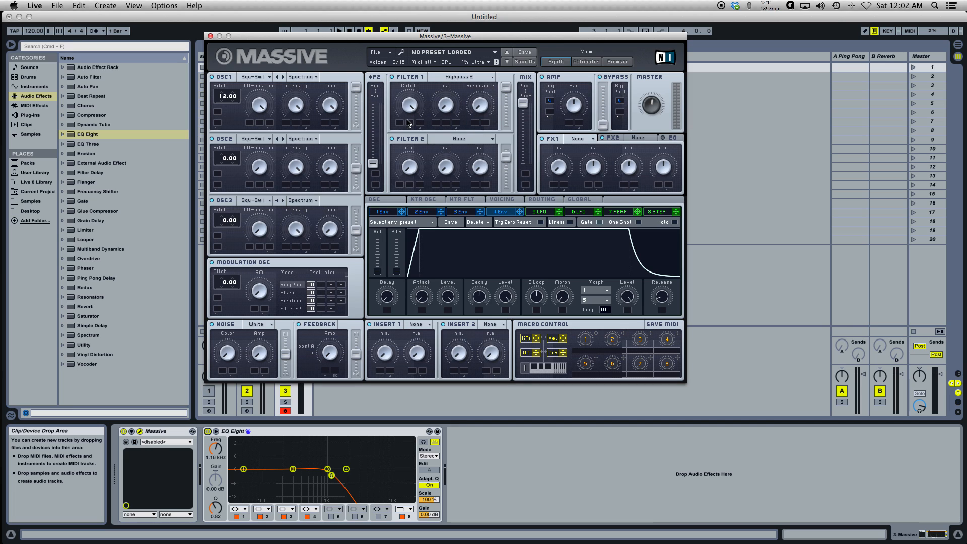
In EQ Eight, change band 8 to a bell and band 1 to a 12 dB/octave low cut.
click(401, 512)
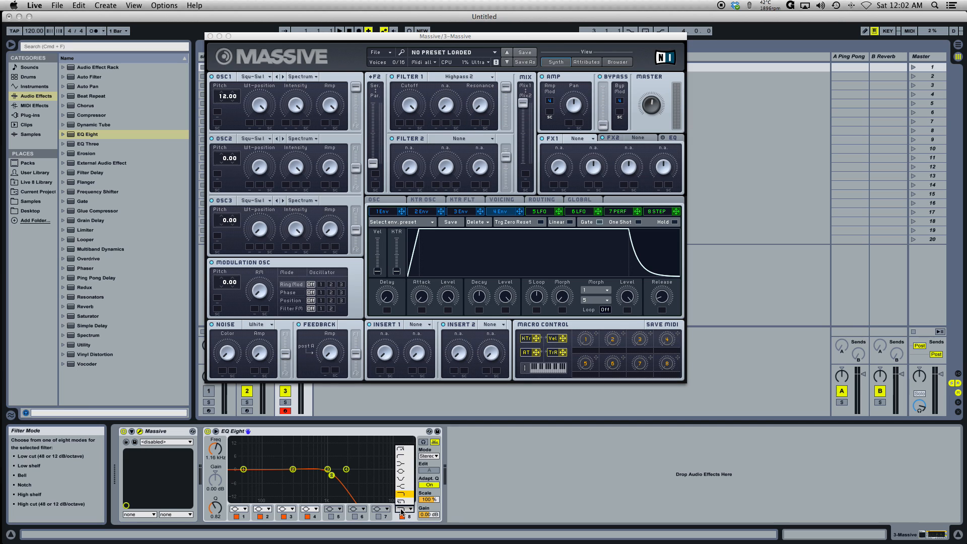
click(408, 471)
click(239, 508)
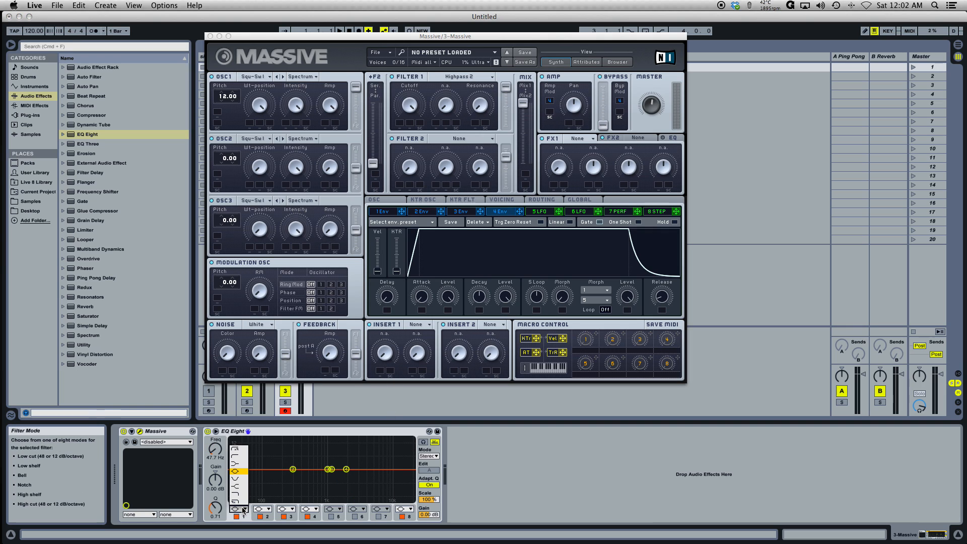
click(237, 452)
Turn off Massive's Filter 1 and raise the frequency of EQ Eight's band 1 low cut to 285 Hz.
mouse_move(219, 454)
mouse_down()
mouse_move(218, 421)
mouse_move(219, 445)
mouse_up()
click(392, 76)
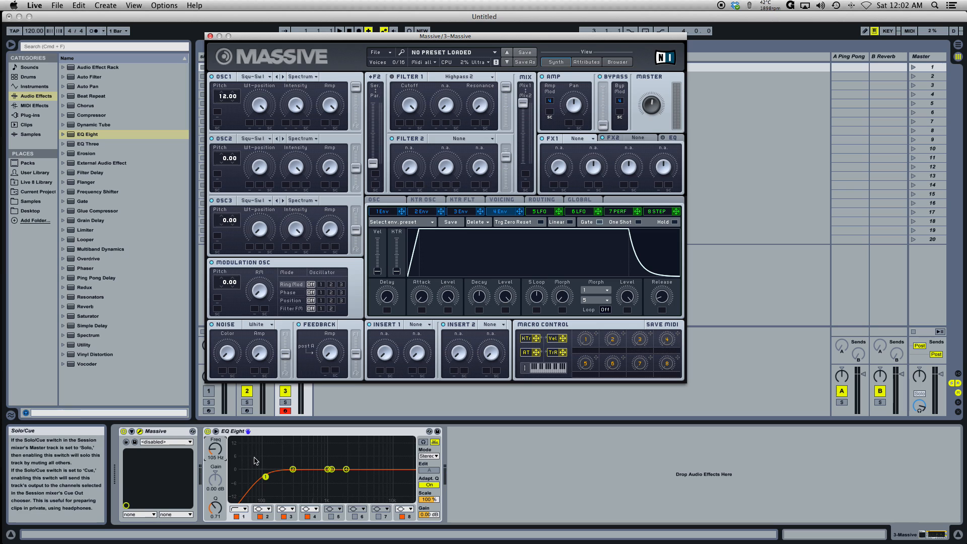
mouse_move(220, 450)
mouse_down()
mouse_move(219, 401)
mouse_move(219, 438)
mouse_up()
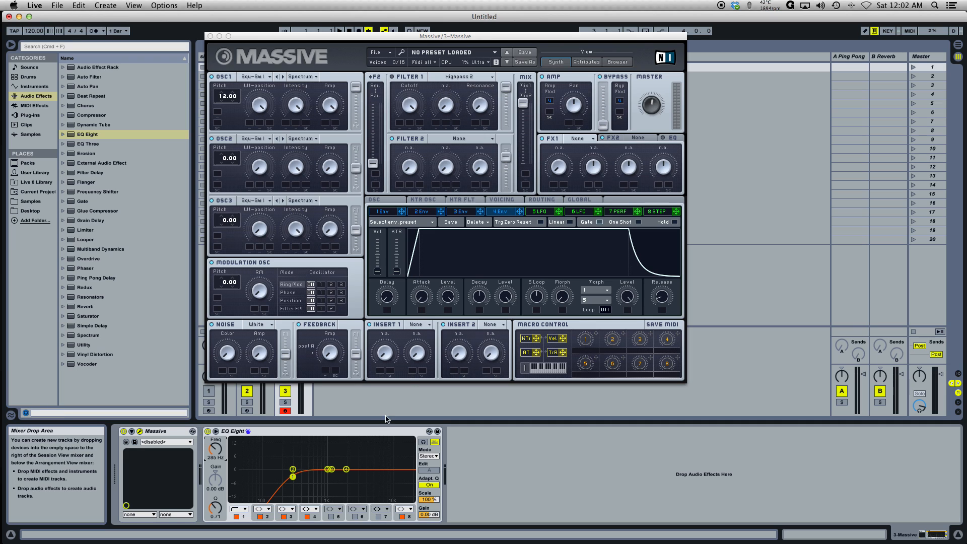
Switch Massive's Filter 1 to Highpass 4 for comparison, and return it to Highpass 2.
click(468, 79)
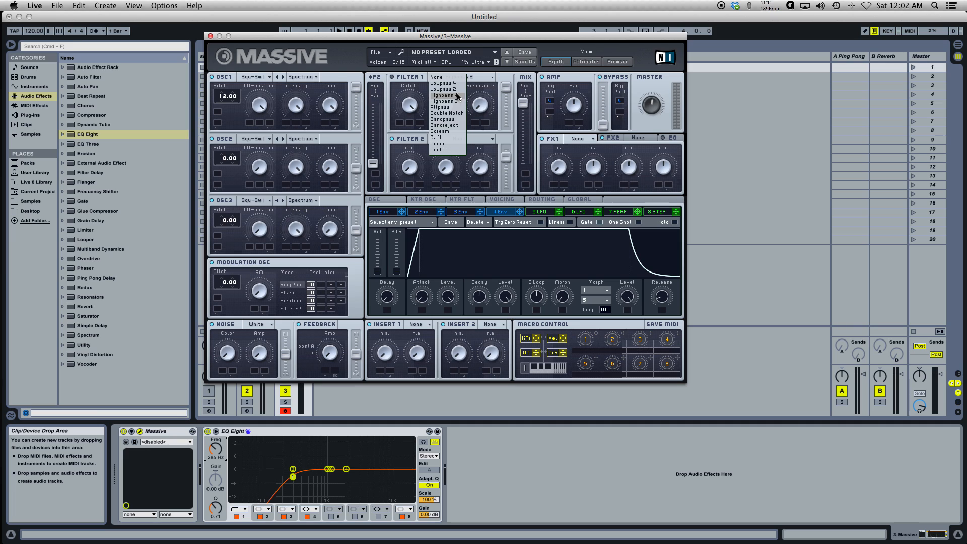
click(458, 95)
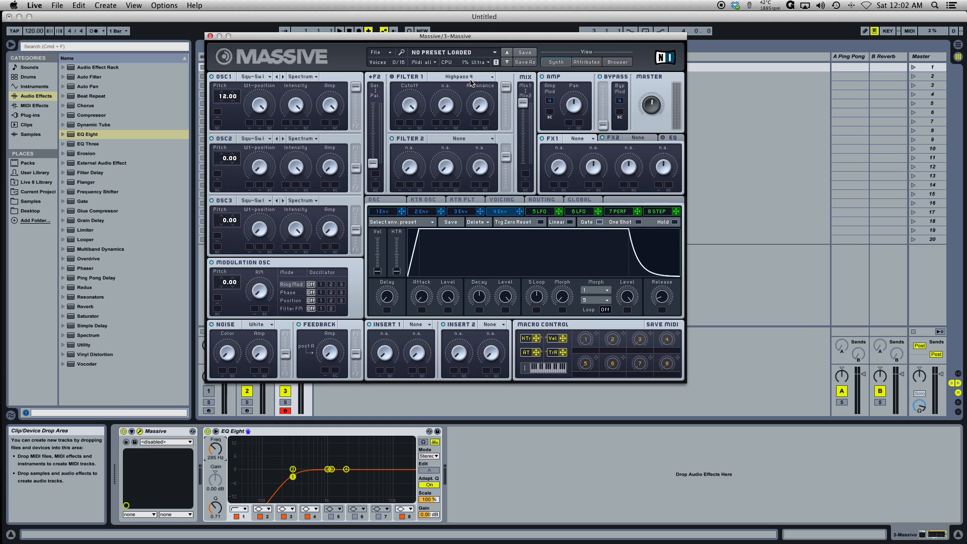
click(471, 80)
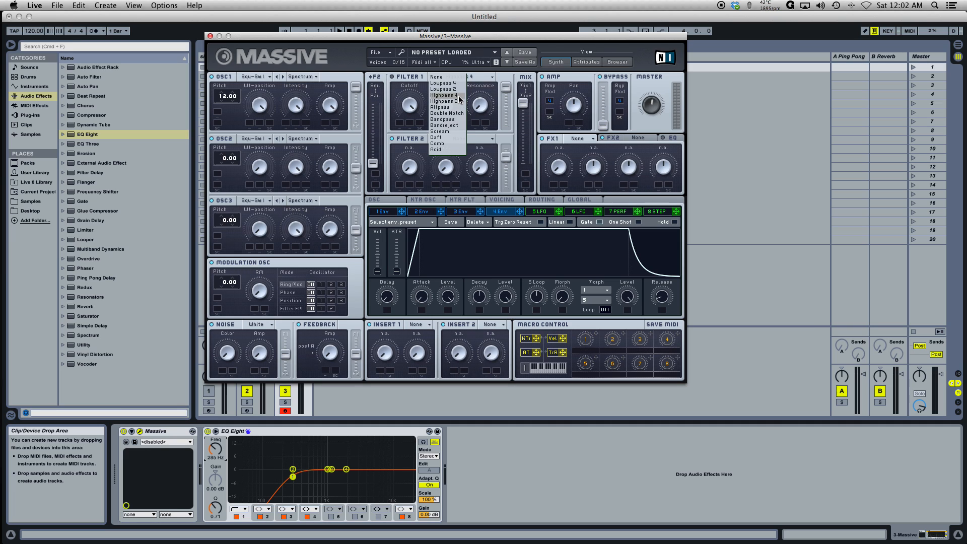
click(459, 101)
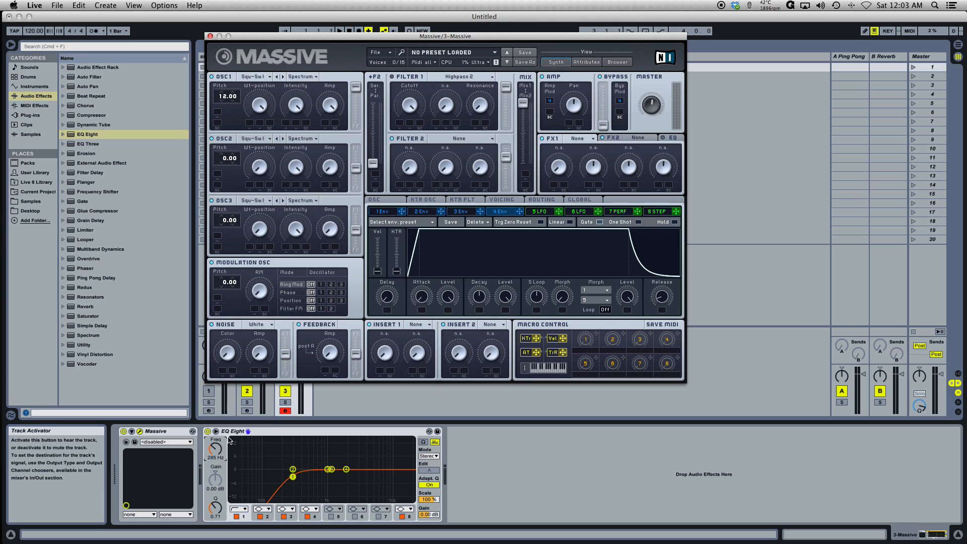
Deactivate EQ Eight, turn Massive's Filter 1 back on, and set its type to Allpass.
click(208, 432)
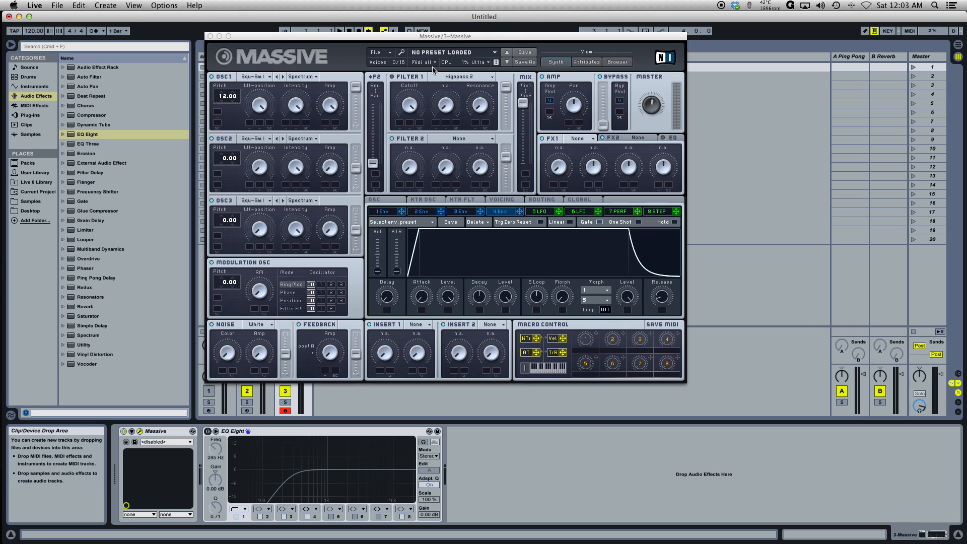
click(407, 79)
click(452, 78)
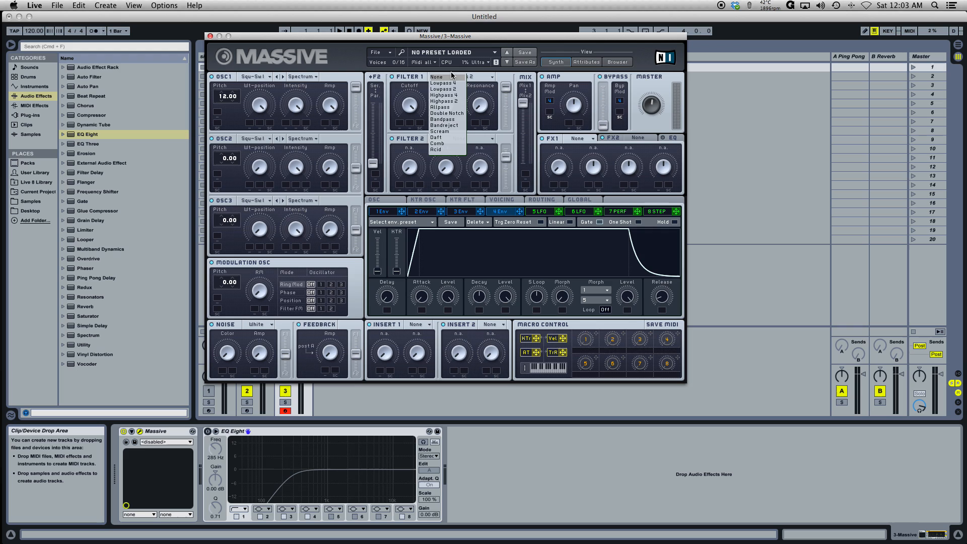
click(458, 111)
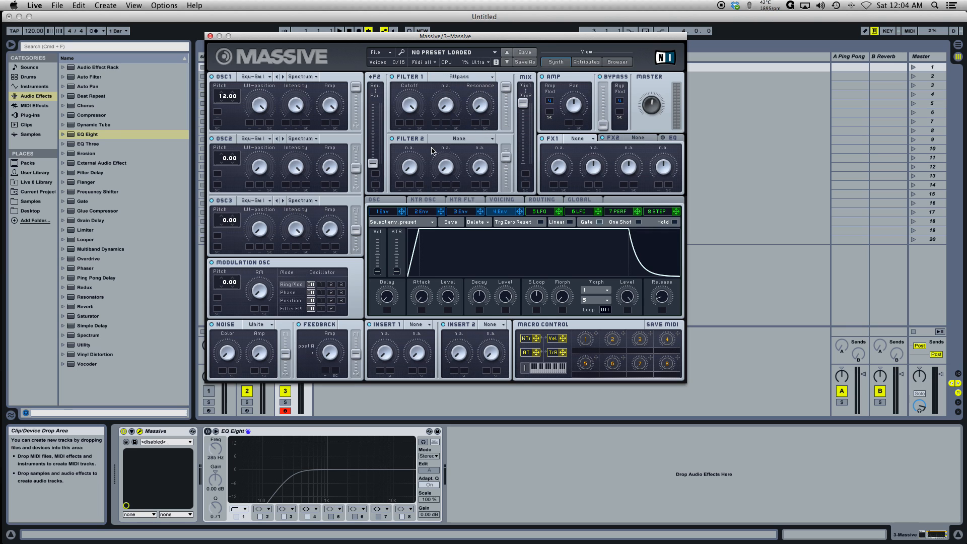
Reactivate EQ Eight, change band 1 to a bell, and boost band 8 to about 7.81 dB at 1.16 kHz.
click(205, 434)
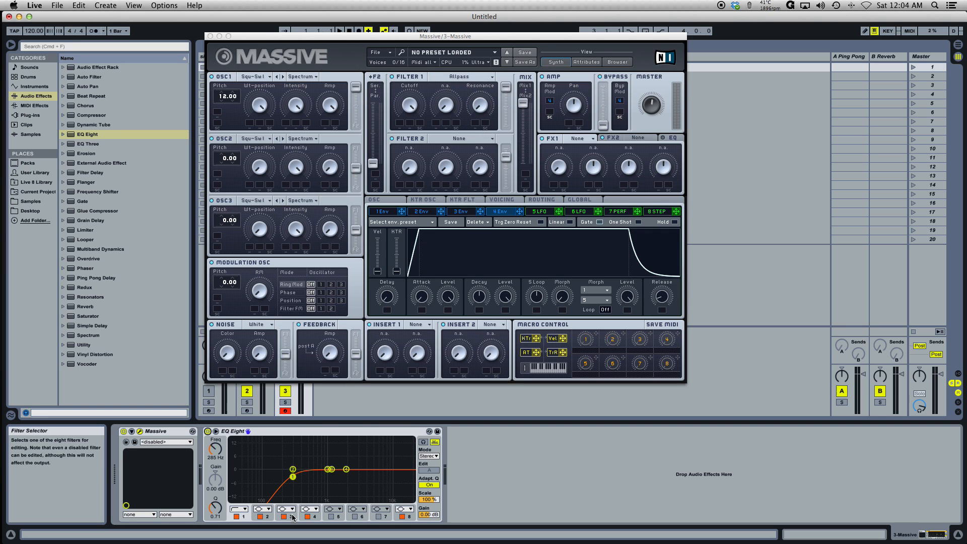
click(242, 510)
click(242, 472)
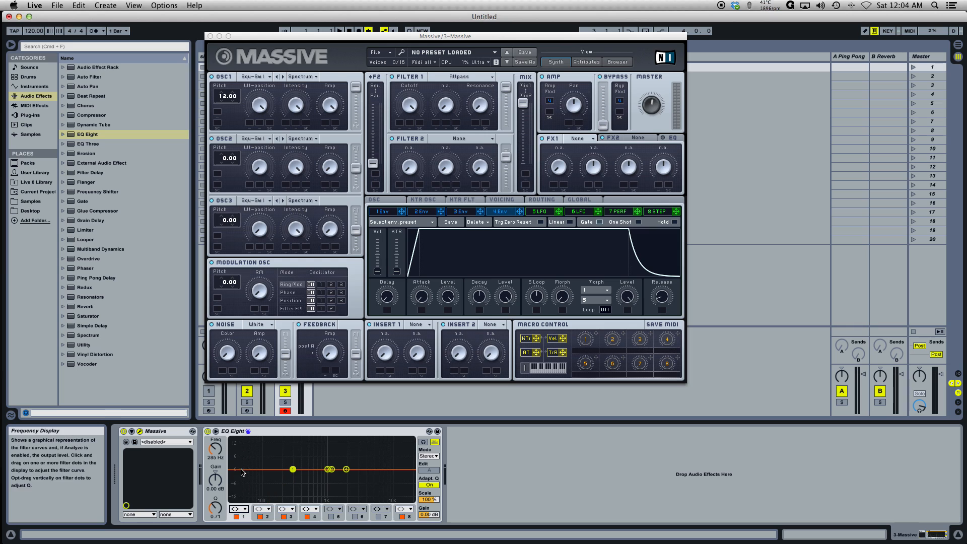
drag(330, 469, 332, 454)
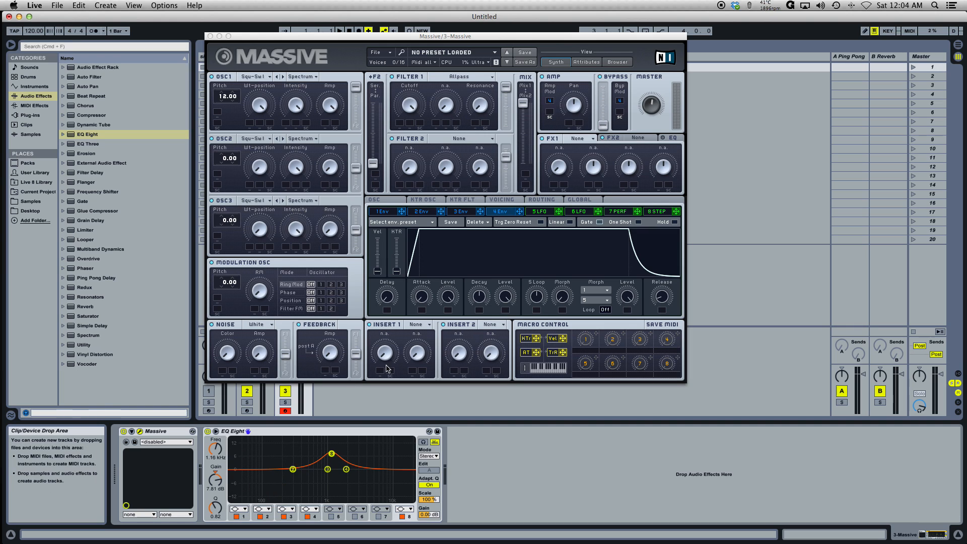
Turn off Massive's Filter 1 and adjust EQ Eight's band 8 peak to about 1.02 kHz with 5.83 dB of gain.
click(393, 78)
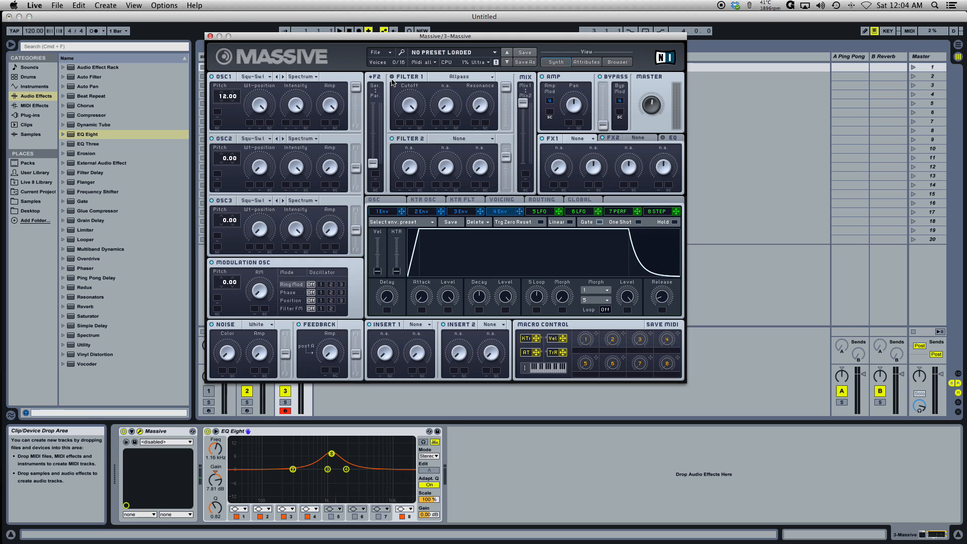
click(332, 453)
mouse_move(331, 454)
mouse_down()
mouse_move(325, 469)
mouse_move(328, 452)
mouse_up()
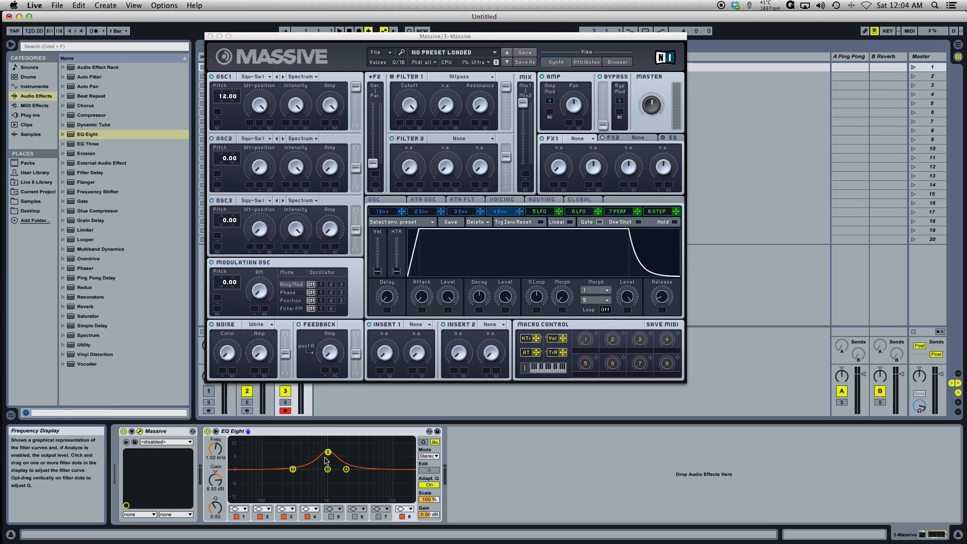
drag(327, 452, 328, 458)
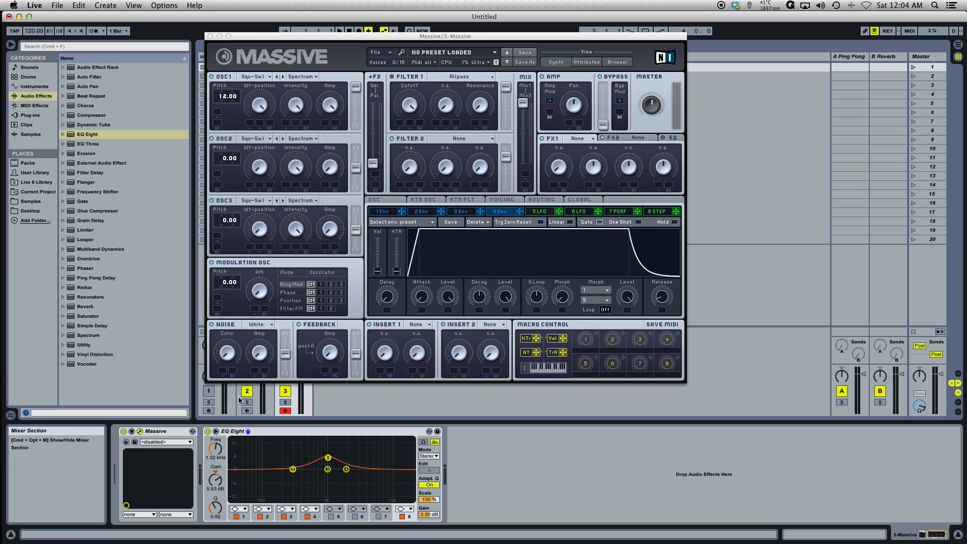
Deactivate EQ Eight, turn Massive's Filter 1 back on, and set its type to Double Notch.
click(207, 432)
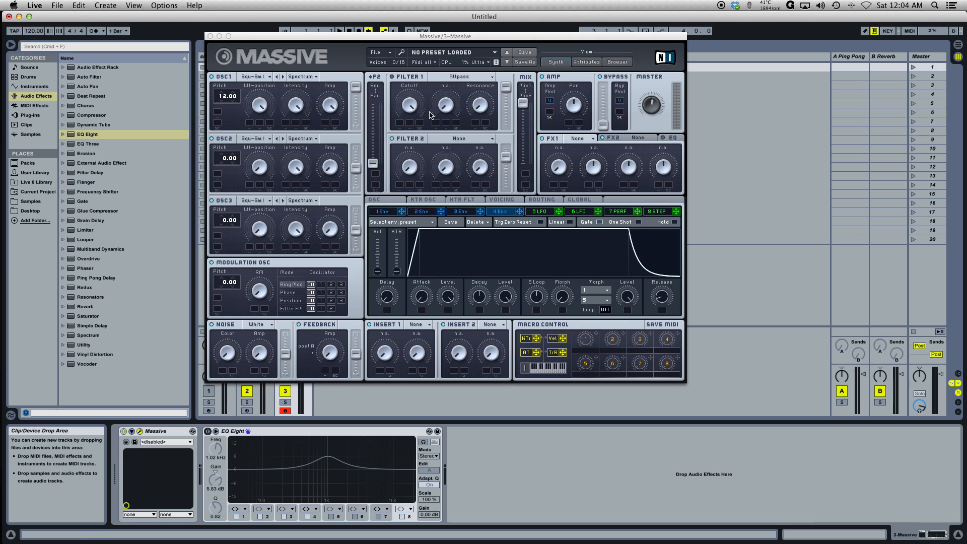
click(392, 77)
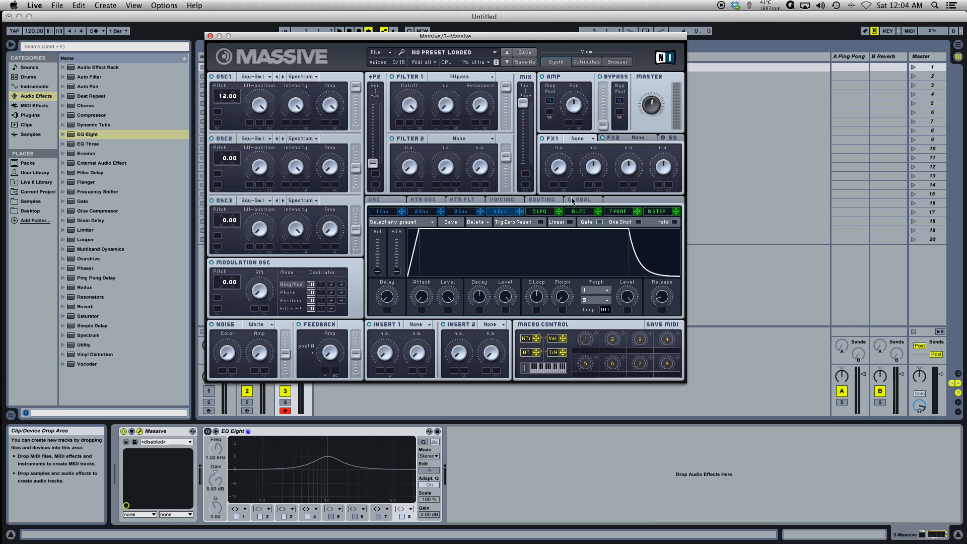
click(452, 81)
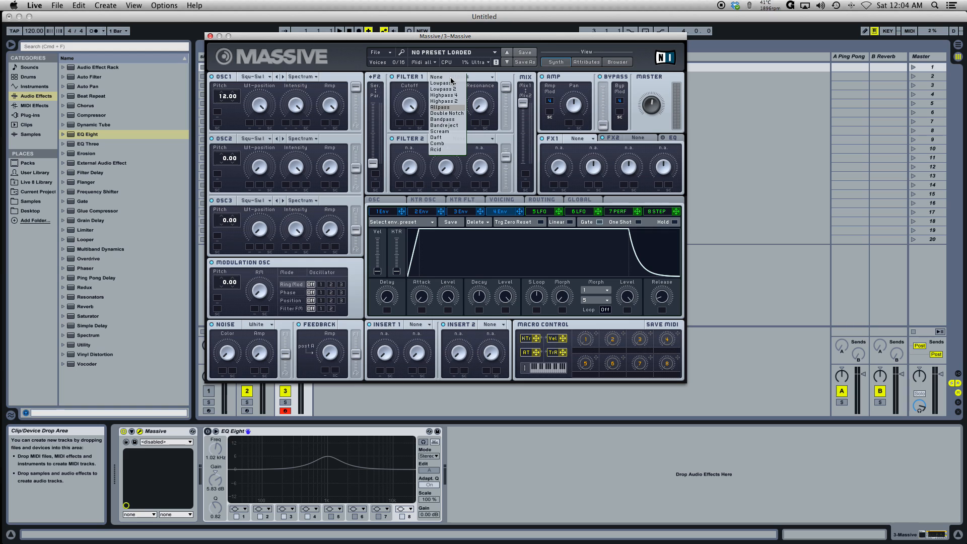
click(451, 117)
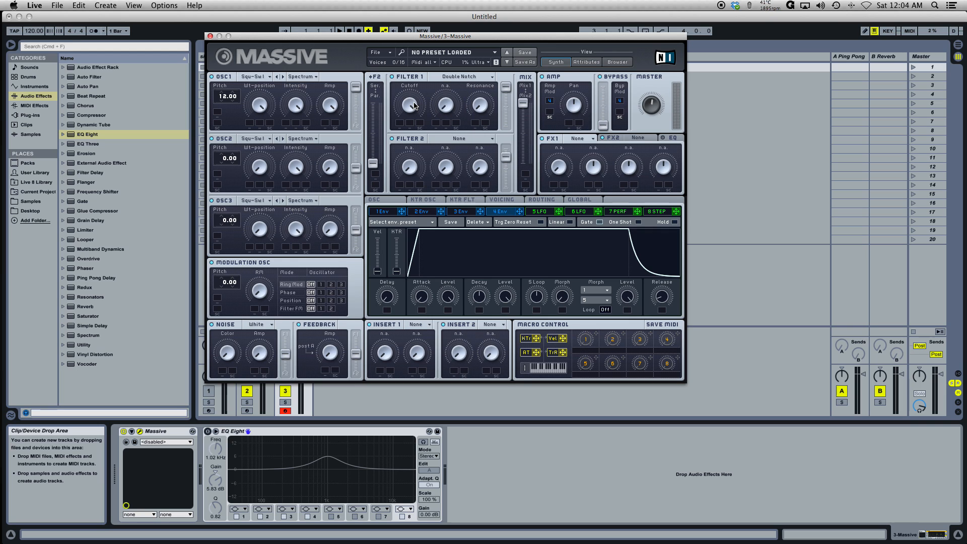
Reactivate EQ Eight and form two -15.0 dB dips, with band 8 at about 208 Hz and band 4 at about 3.41 kHz.
click(207, 438)
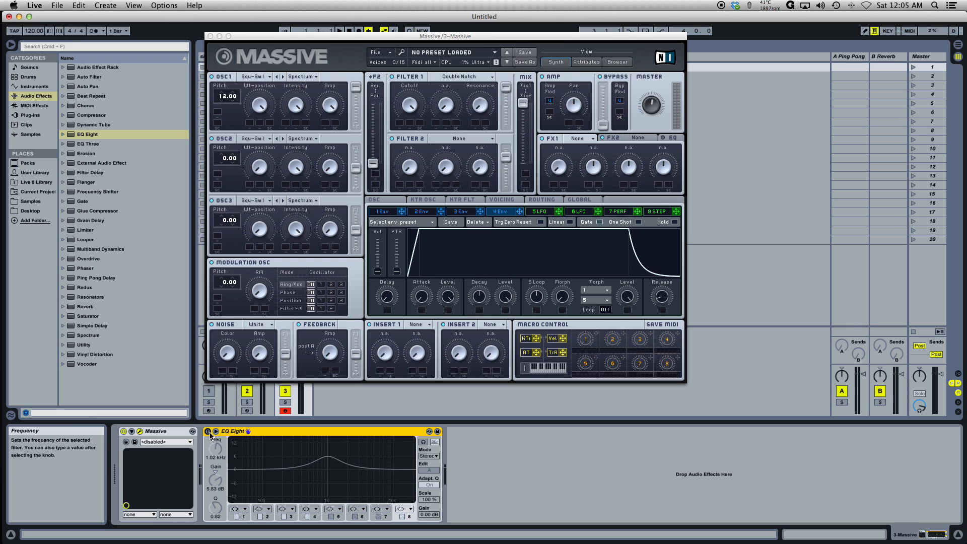
click(328, 468)
drag(330, 459, 285, 500)
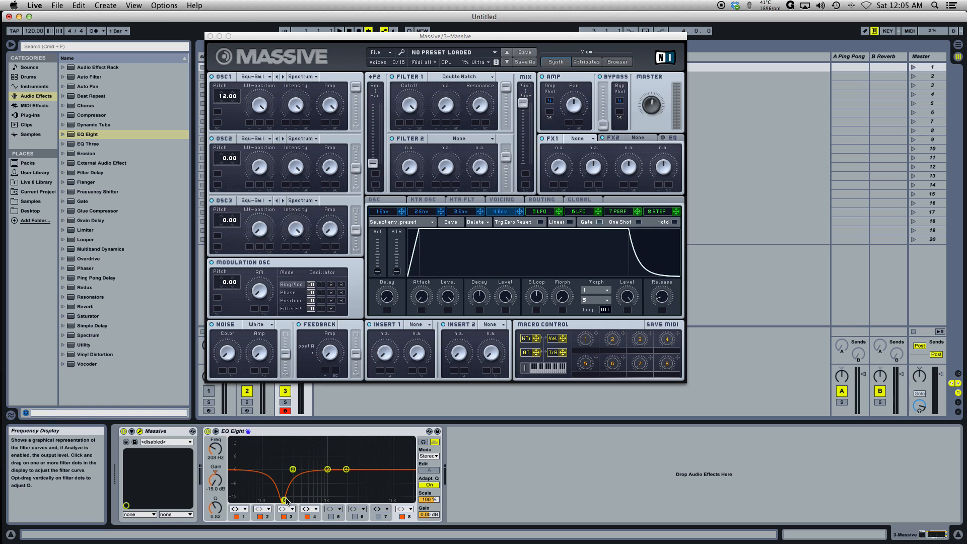
drag(348, 476, 361, 501)
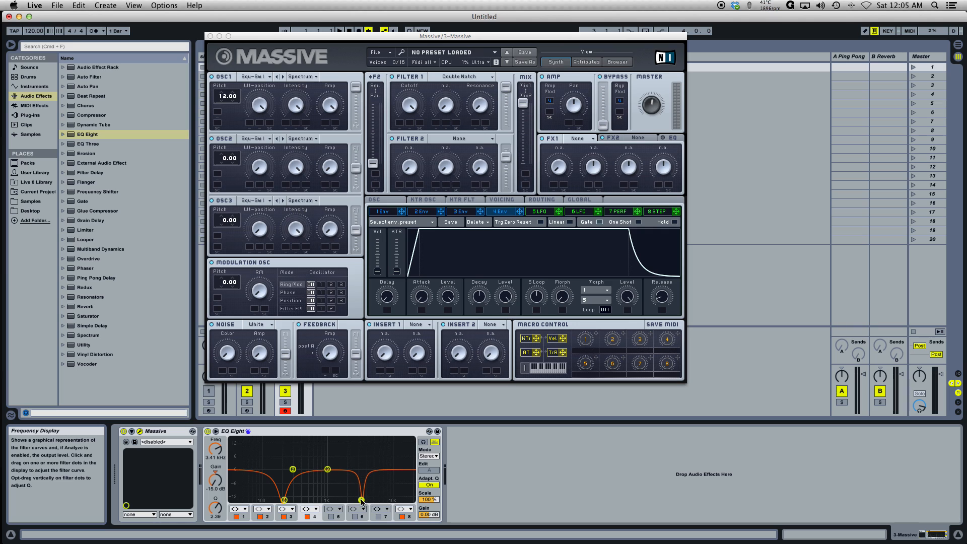
Turn off Massive's Filter 1 and widen EQ Eight's band 8 dip to a Q of 0.54 at 257 Hz.
drag(285, 501, 292, 500)
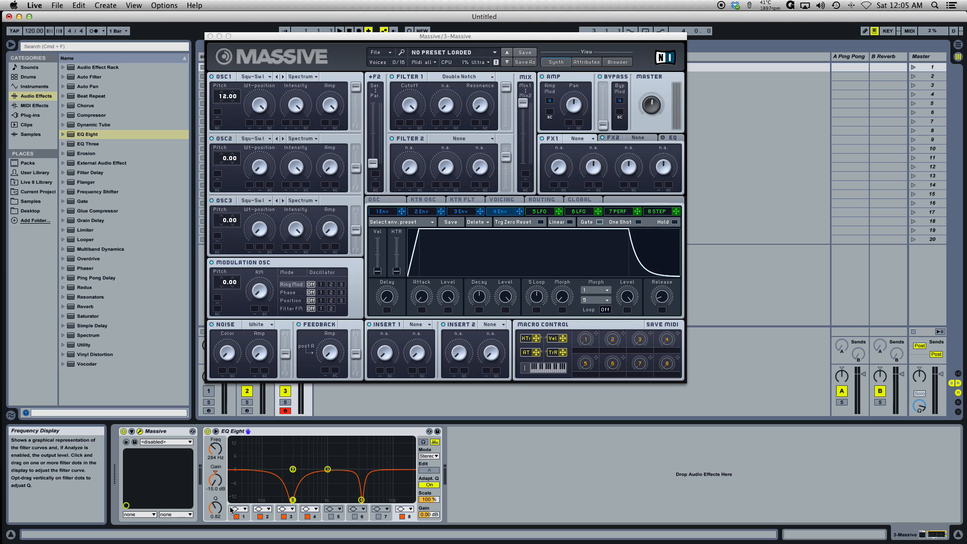
drag(222, 510, 222, 495)
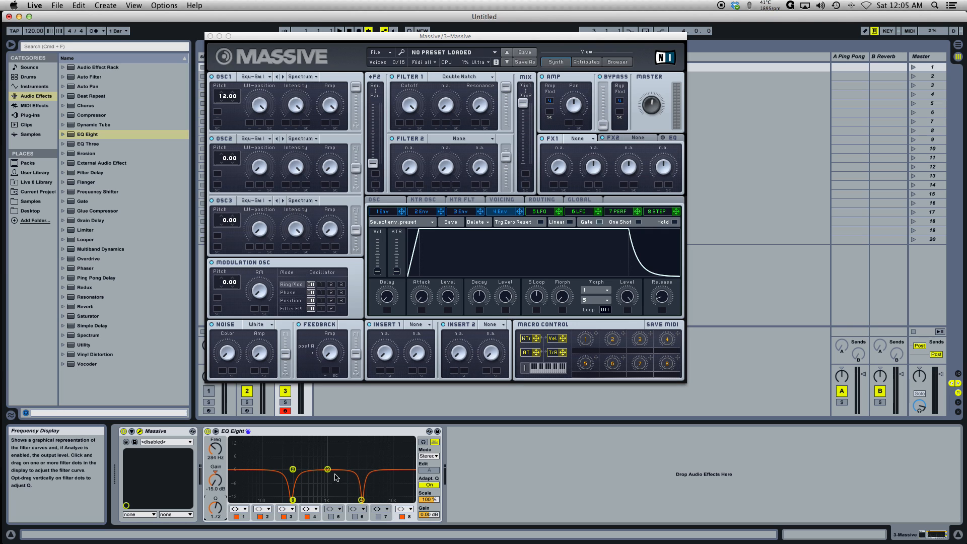
click(392, 77)
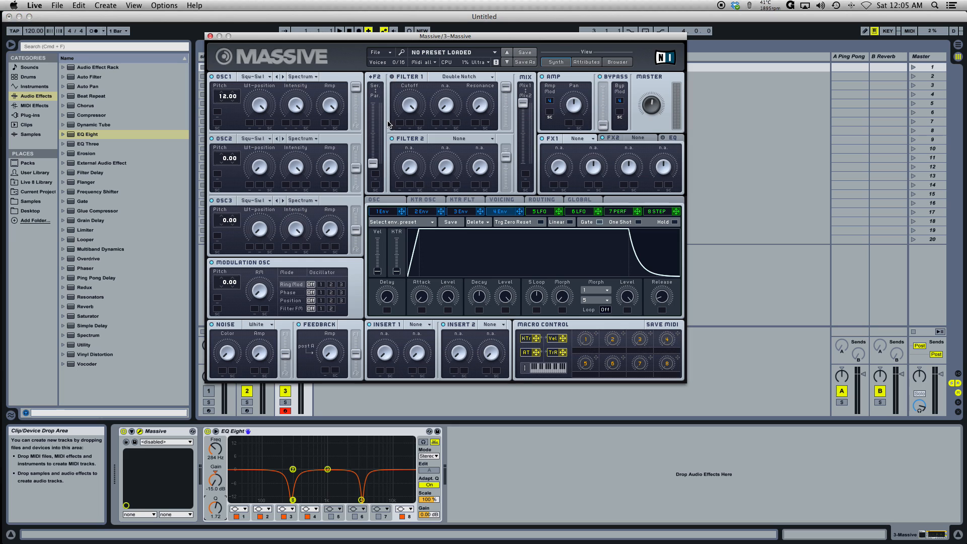
drag(216, 510, 217, 524)
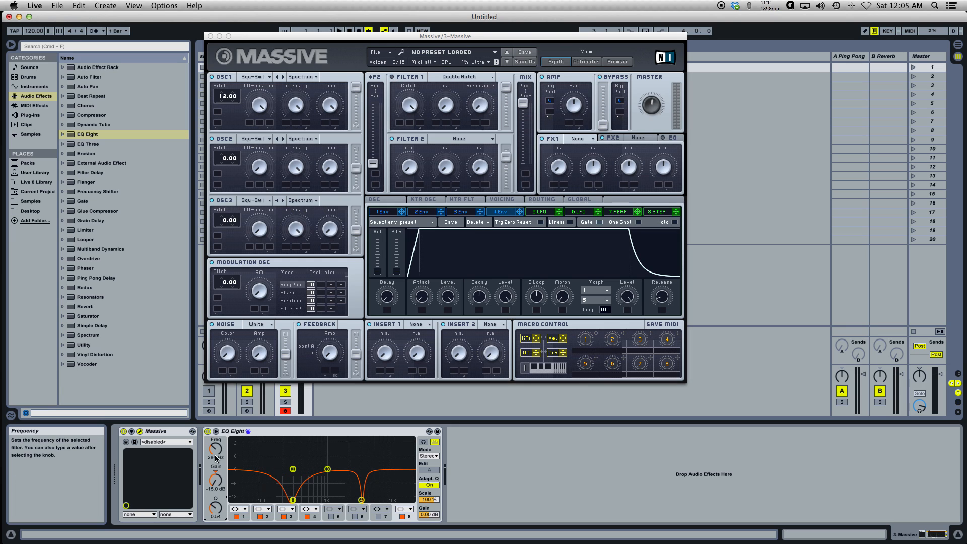
mouse_move(215, 448)
mouse_down()
mouse_move(215, 463)
mouse_move(215, 414)
mouse_move(214, 444)
mouse_up()
Deactivate EQ Eight, turn Massive's Filter 1 back on, and set its type to Bandpass.
click(207, 431)
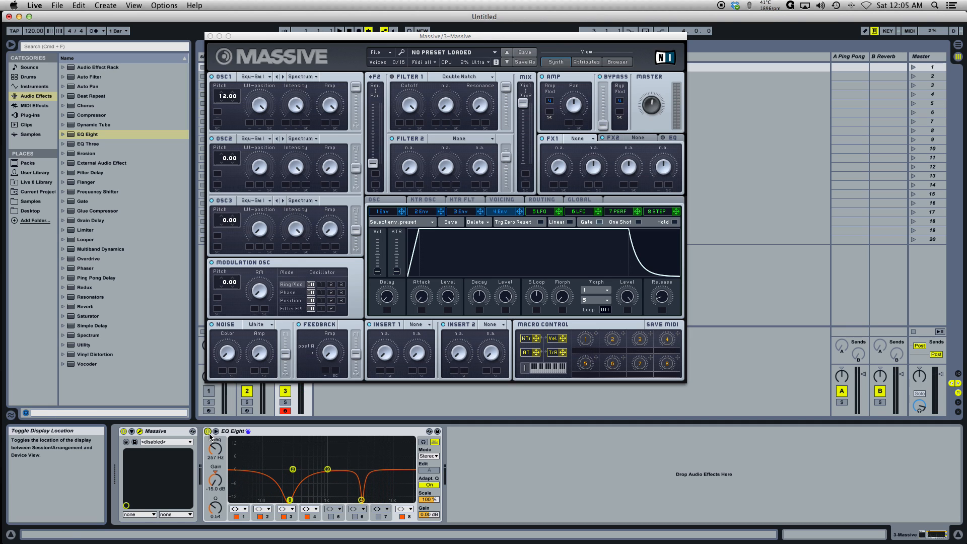
click(392, 77)
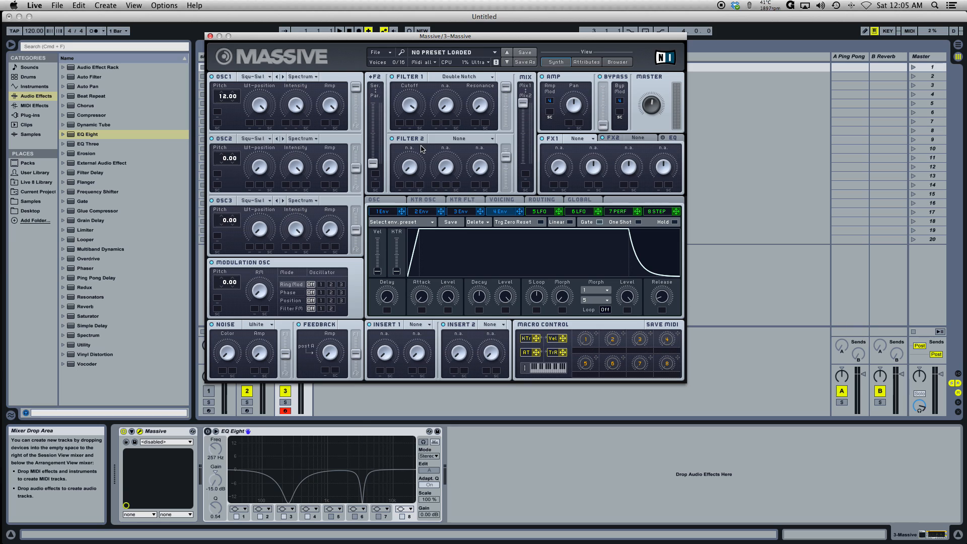
click(456, 79)
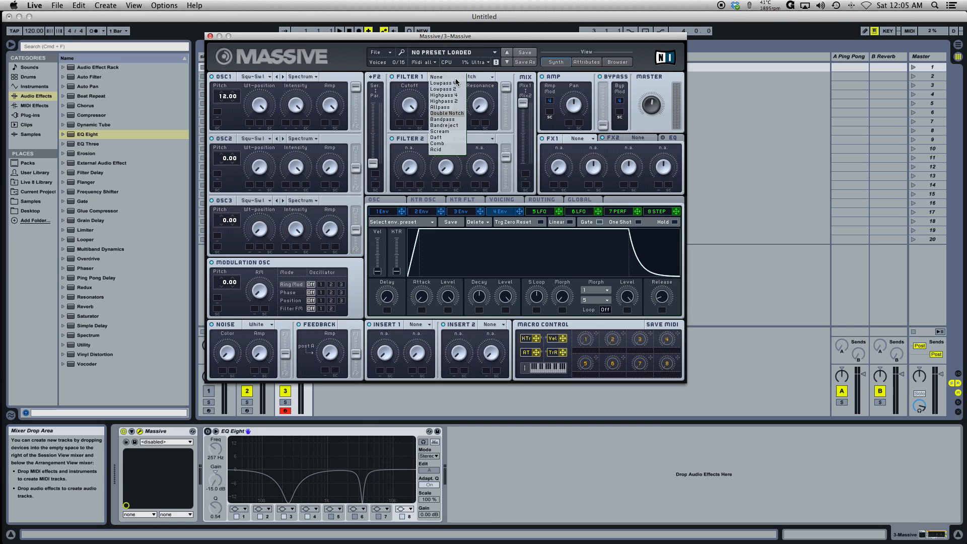
click(457, 121)
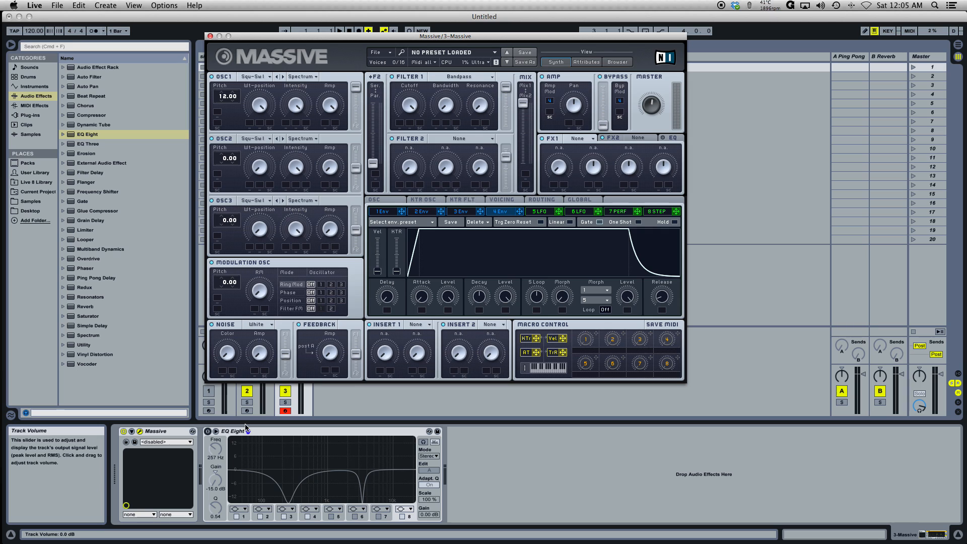
Reactivate EQ Eight and reset the gains of bands 8 and 4 to 0.00 dB.
click(209, 438)
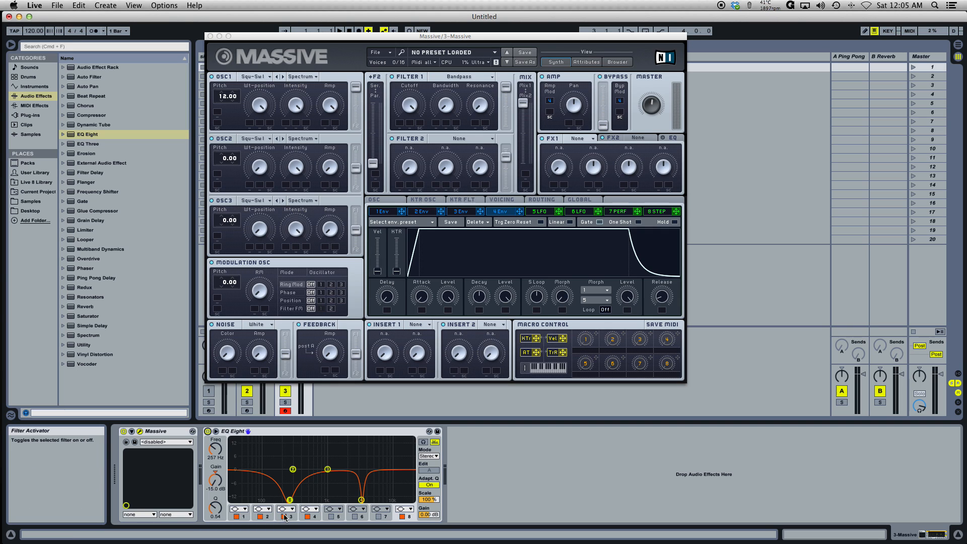
click(291, 516)
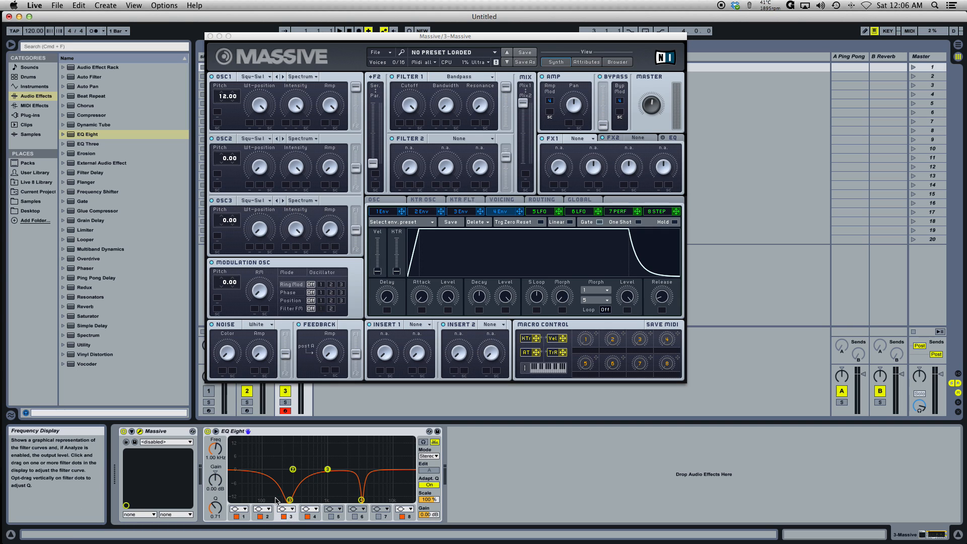
click(409, 517)
click(216, 473)
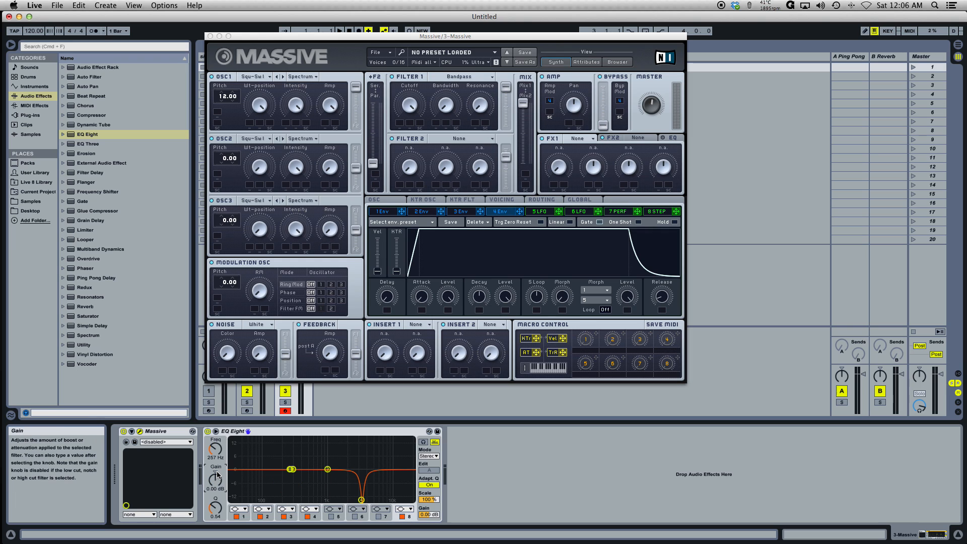
click(315, 517)
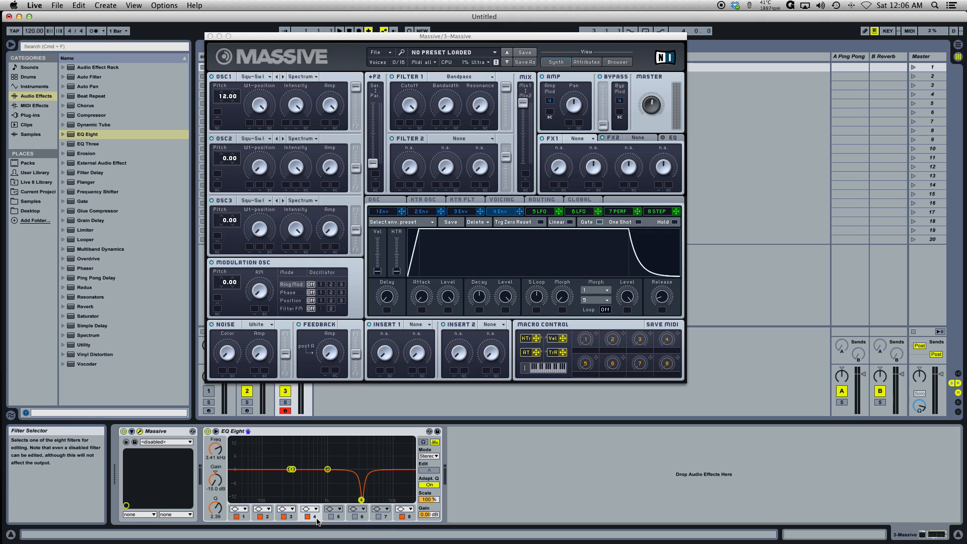
click(215, 474)
key(BackSpace)
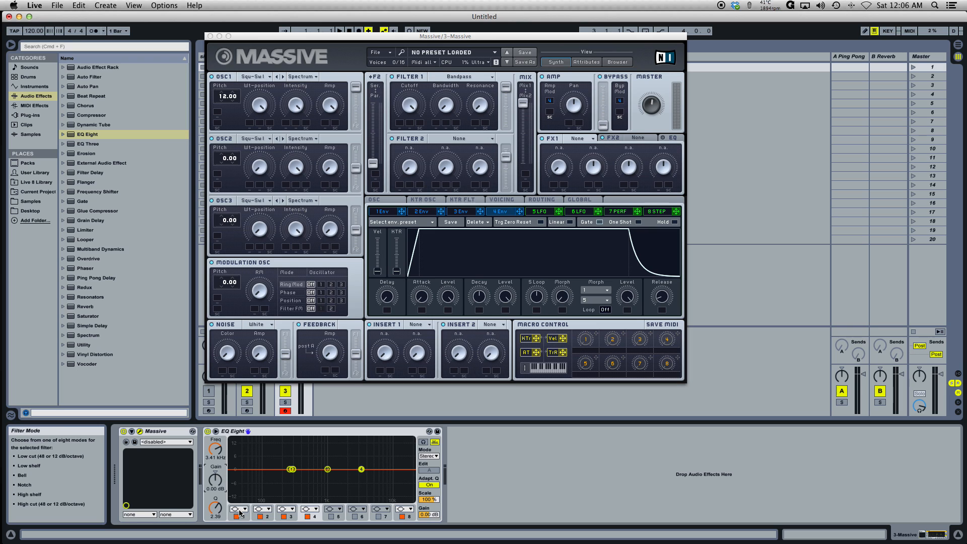
Shape a bandpass curve in EQ Eight with a low cut on band 1 and a high cut at about 4.57 kHz on band 8.
click(240, 513)
click(237, 459)
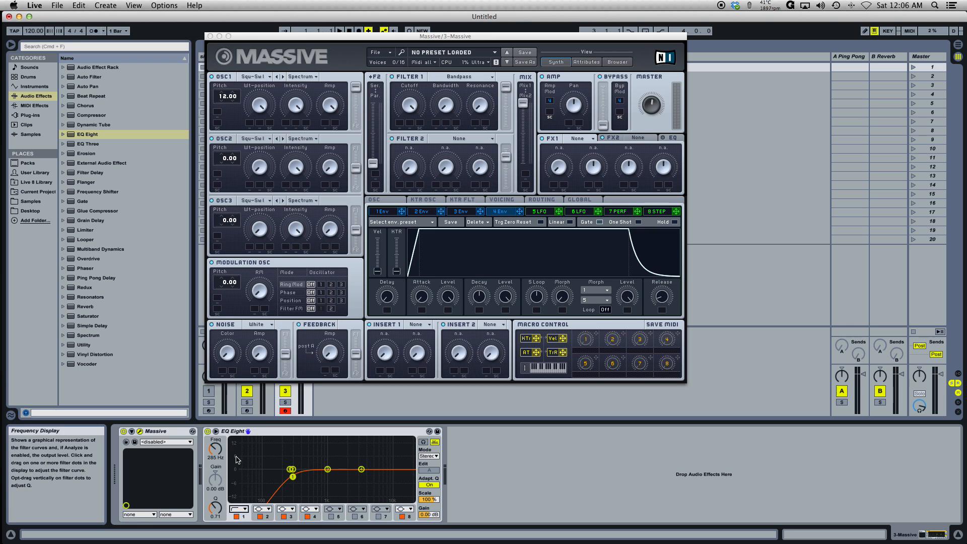
click(405, 509)
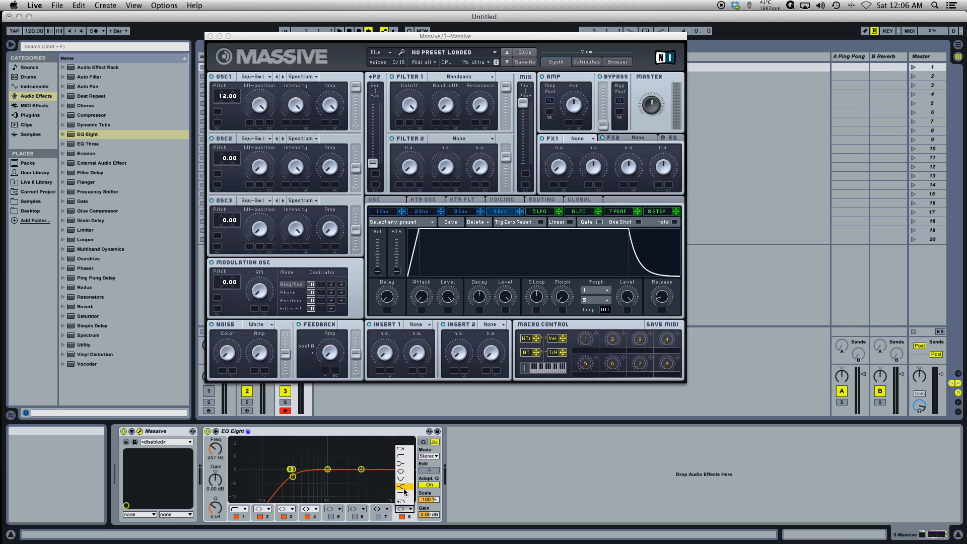
click(404, 493)
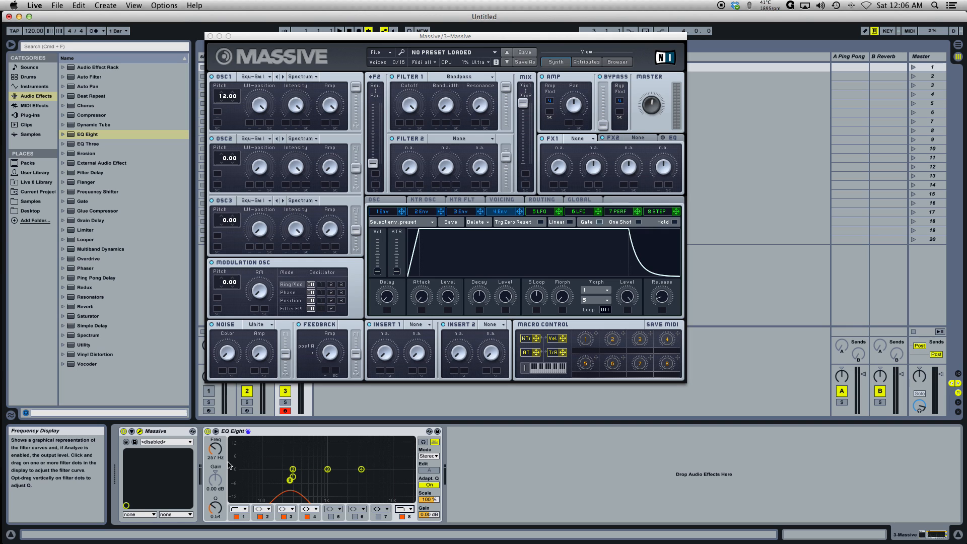
drag(215, 449, 215, 421)
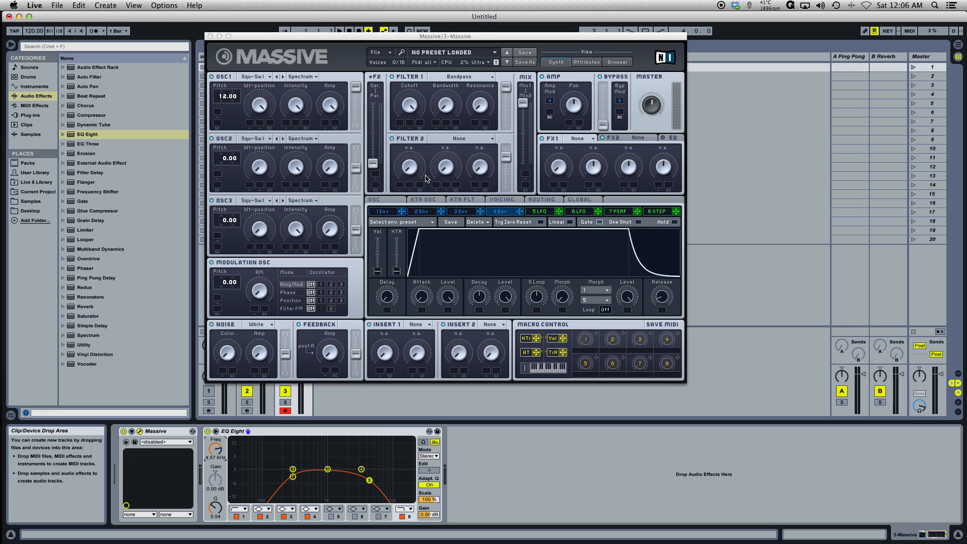
Set Filter 1's Bandwidth to about its midpoint and lower EQ Eight's band 8 high cut to about 3.01 kHz.
click(448, 108)
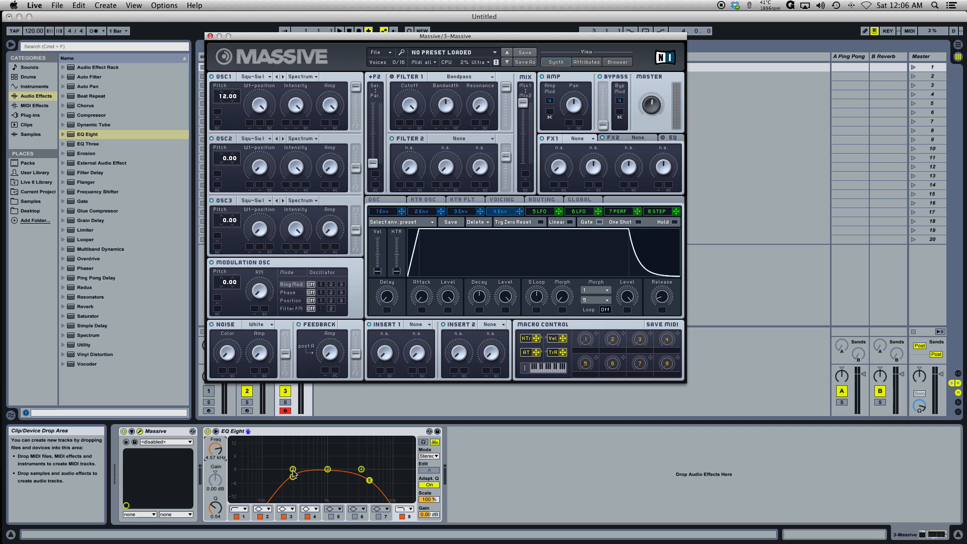
drag(218, 447, 218, 455)
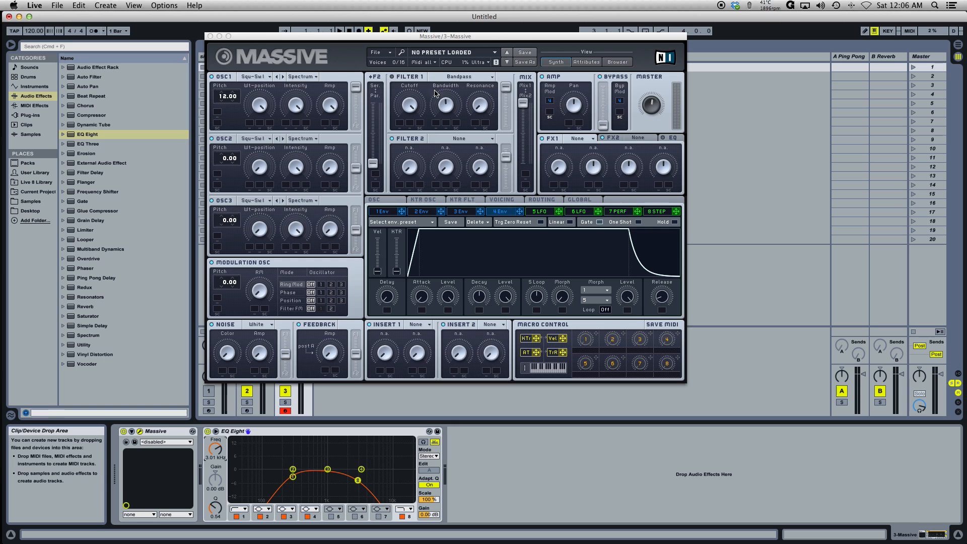
Turn Massive's Filter 1 back on, select EQ Eight's low-cut band 1, and leave EQ Eight deactivated.
click(207, 431)
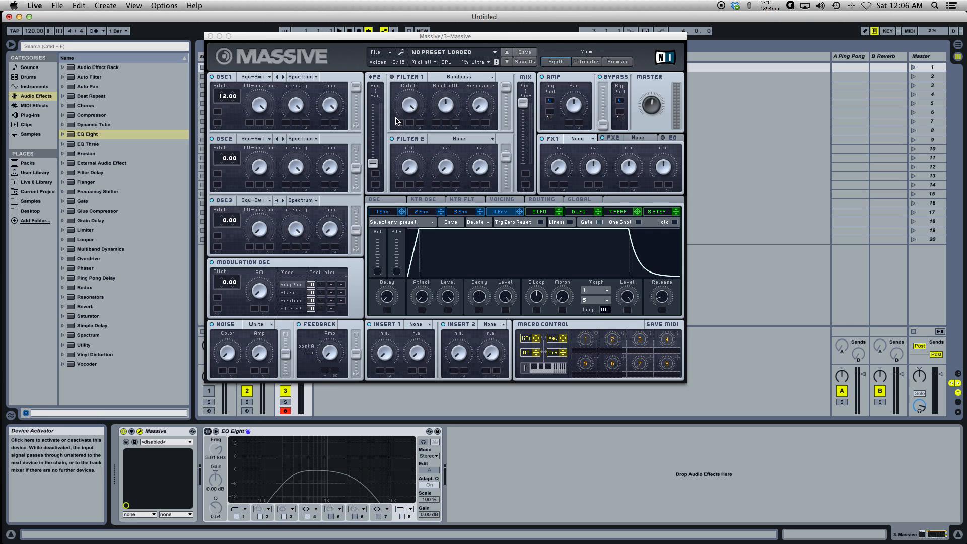
click(393, 77)
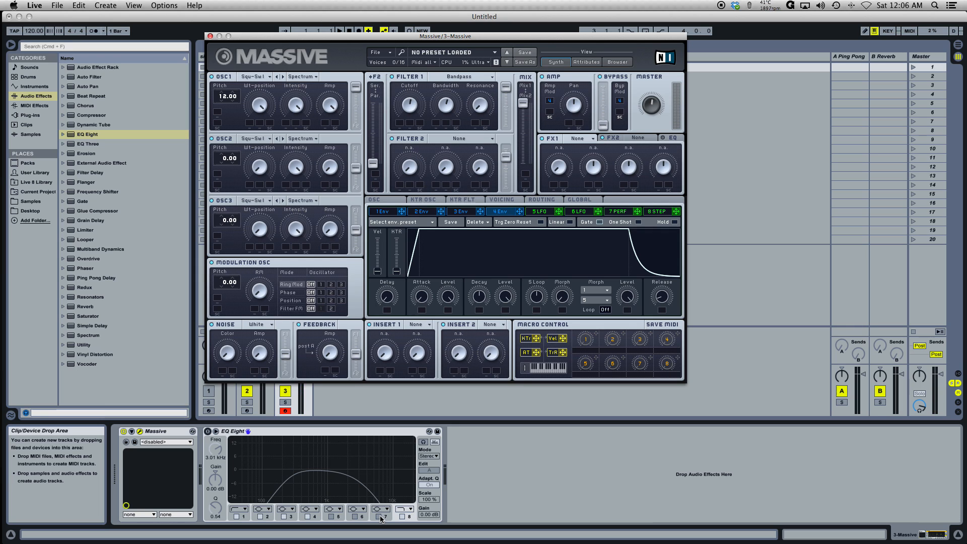
click(207, 431)
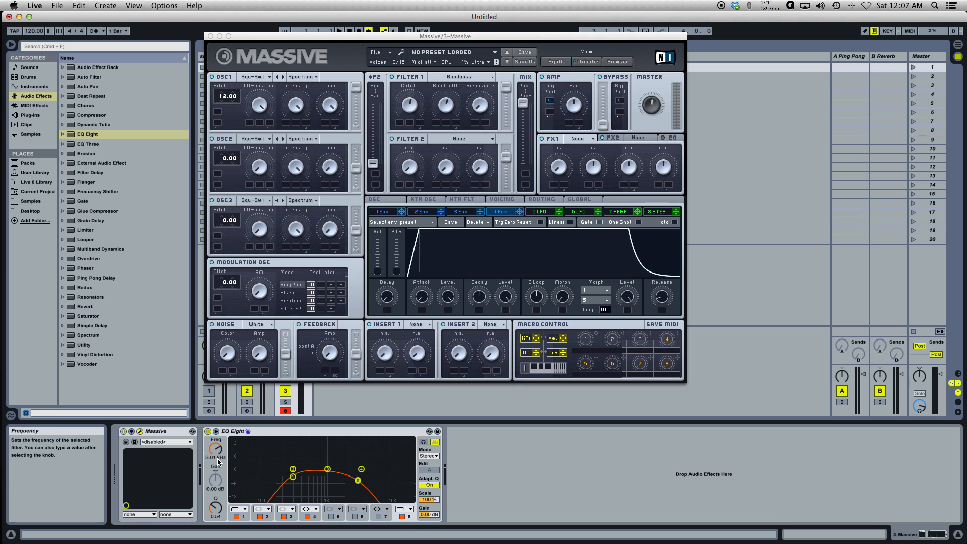
click(243, 518)
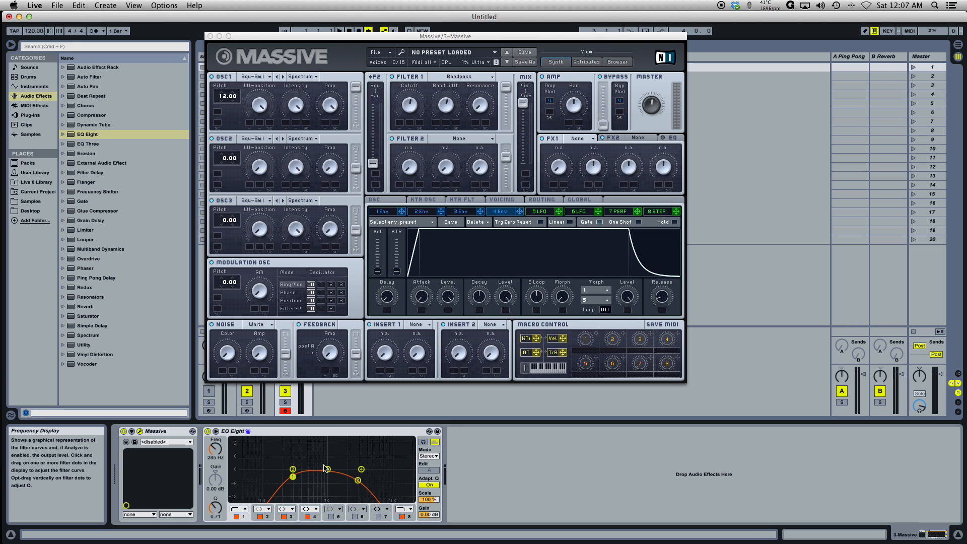
click(208, 431)
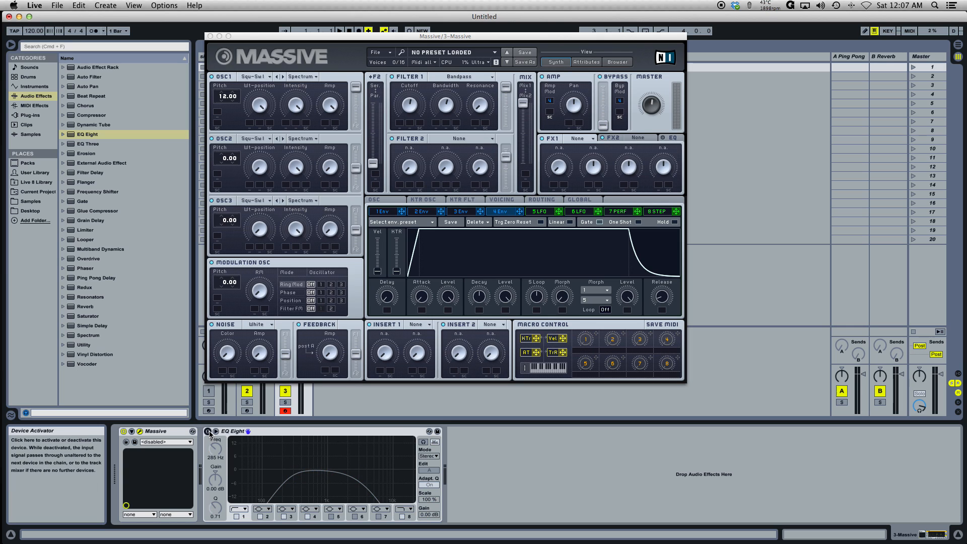
Adjust the Cutoff and Bandwidth of Massive's bandpass Filter 1 and change its type to Bandreject.
click(413, 109)
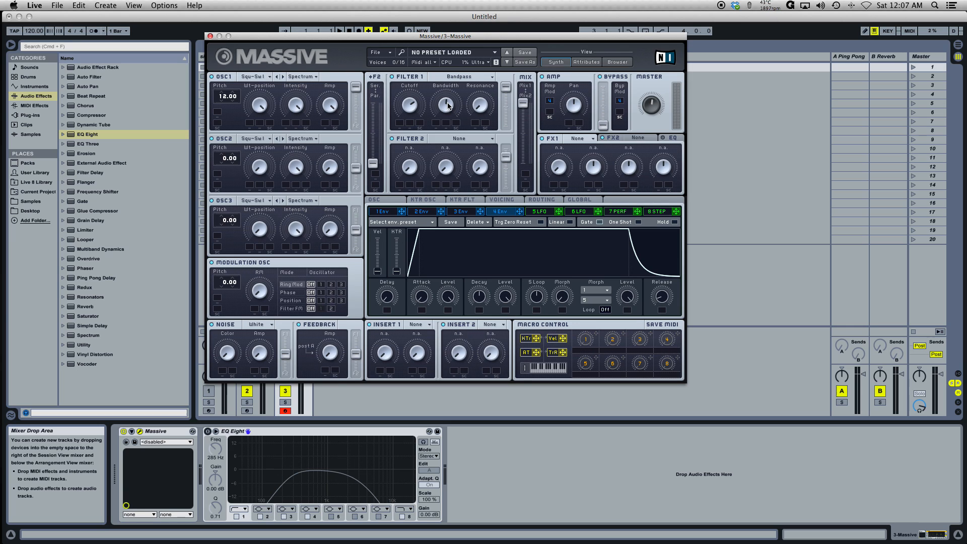
drag(448, 106, 454, 87)
drag(409, 102, 408, 141)
click(451, 81)
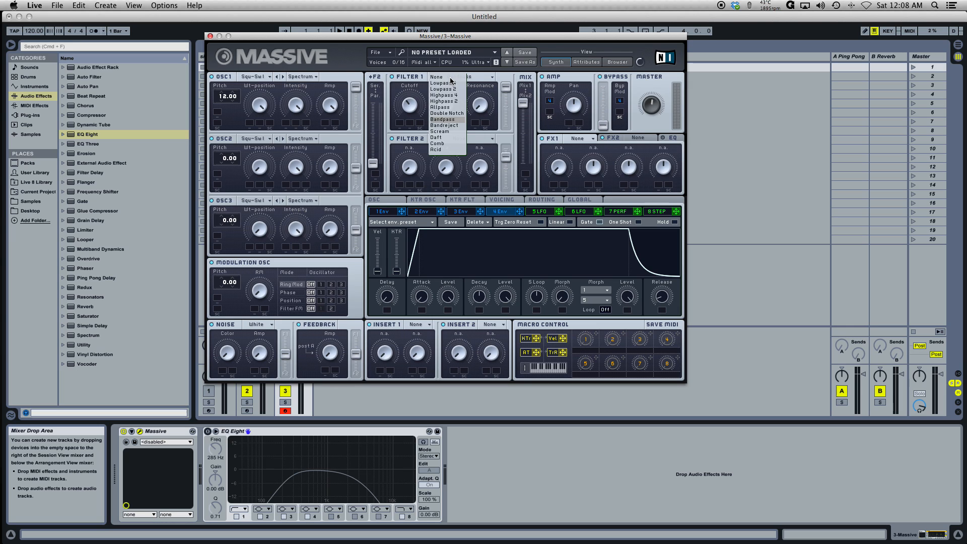
click(454, 129)
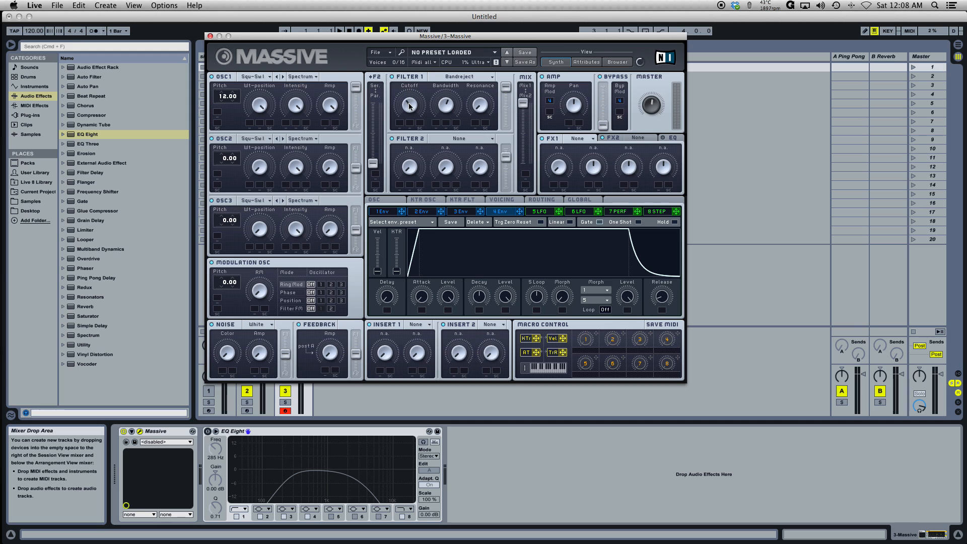
Reactivate EQ Eight, move band 1 to about 62.4 Hz, and switch bands 1 and 8 to the bell shape.
click(207, 432)
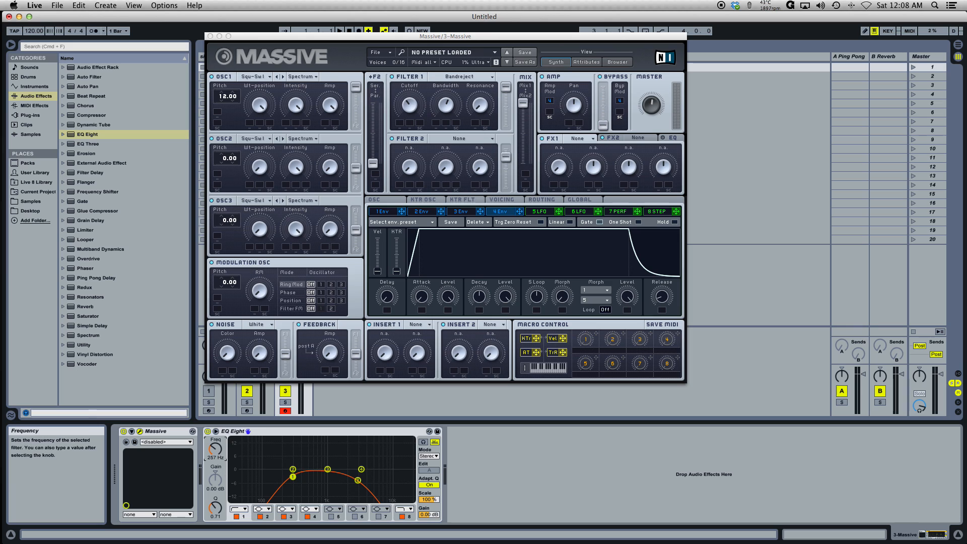
drag(218, 455, 218, 491)
click(244, 512)
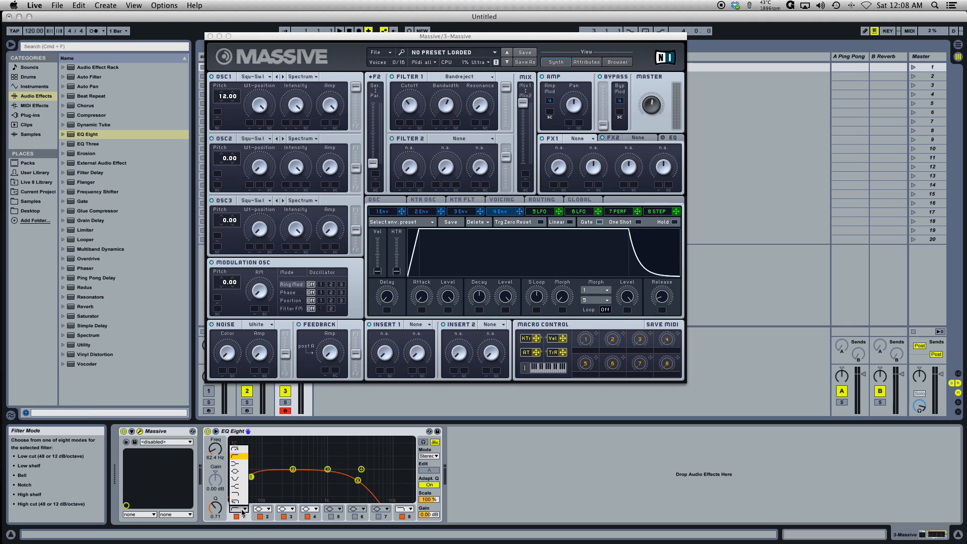
click(241, 473)
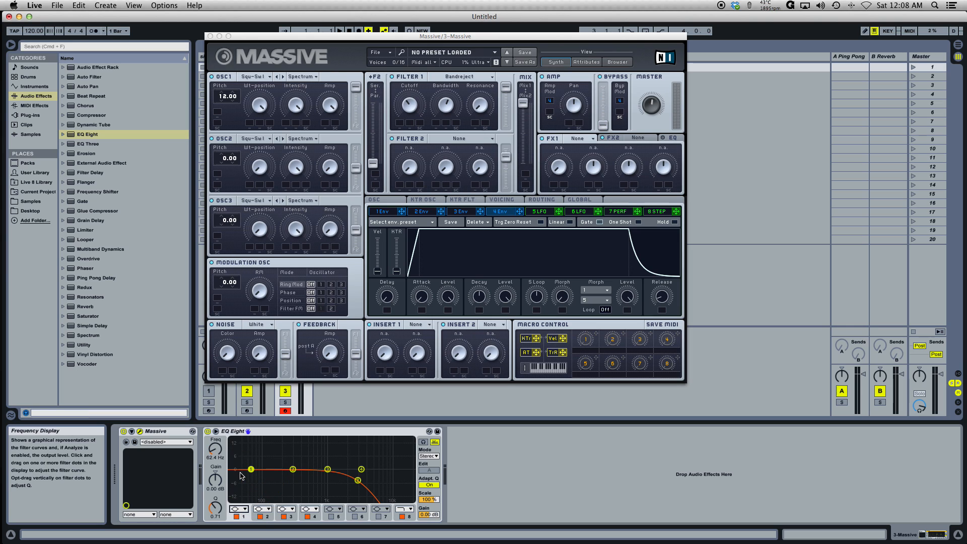
click(403, 510)
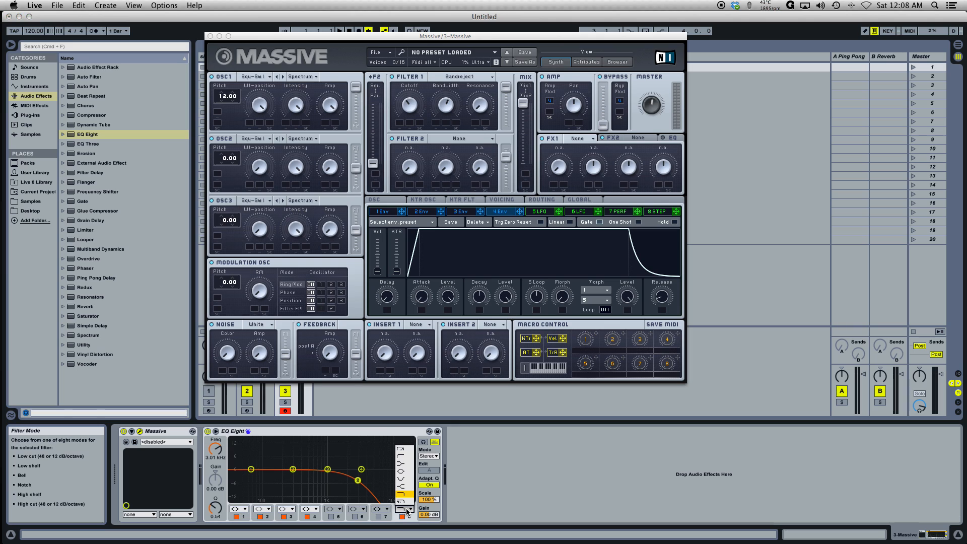
click(405, 474)
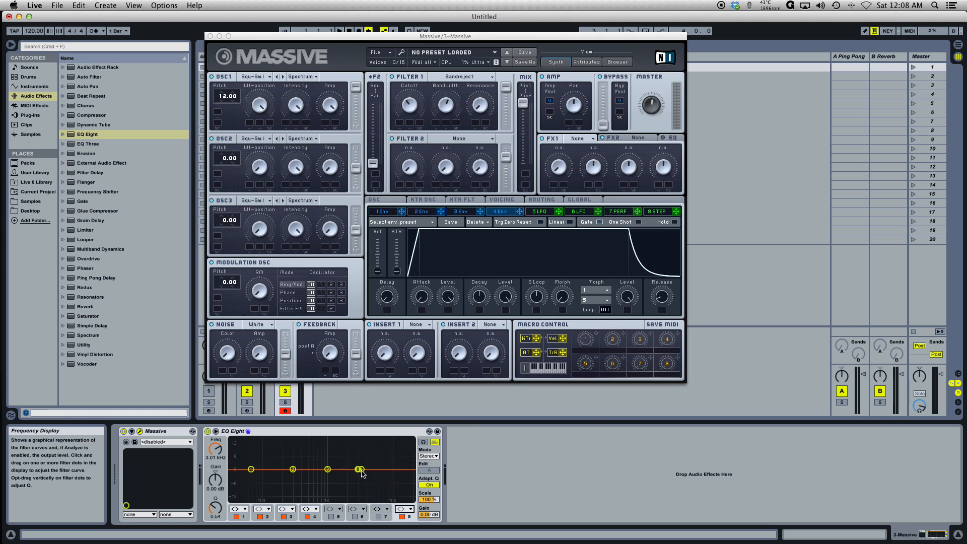
Turn off Massive's Filter 1 and form a dip of about -14.8 dB at 612 Hz with EQ Eight's band 3.
drag(327, 469, 320, 499)
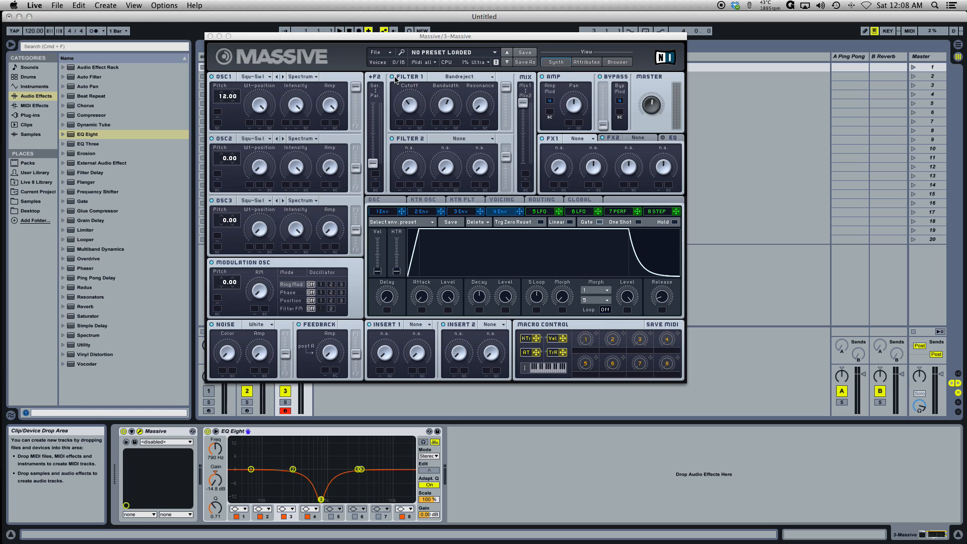
click(383, 296)
mouse_move(320, 500)
mouse_down()
mouse_move(282, 500)
mouse_move(314, 499)
mouse_up()
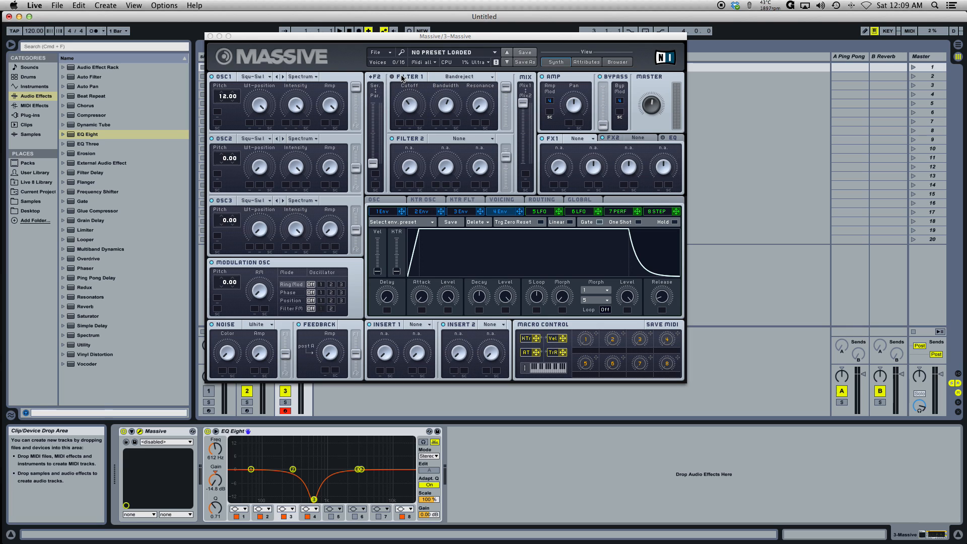
Set Massive's Filter 1 type to Scream, turn the filter back on, and deactivate EQ Eight.
click(442, 77)
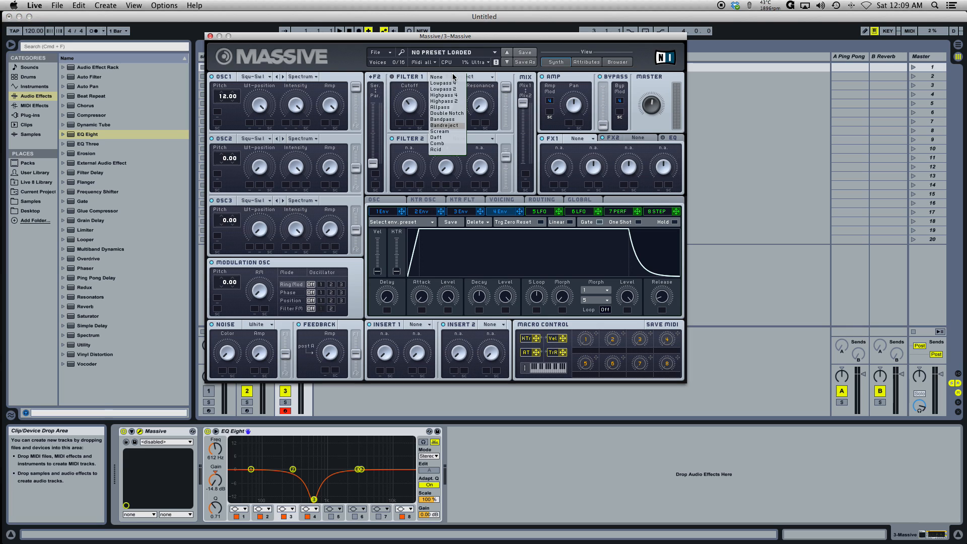
click(448, 116)
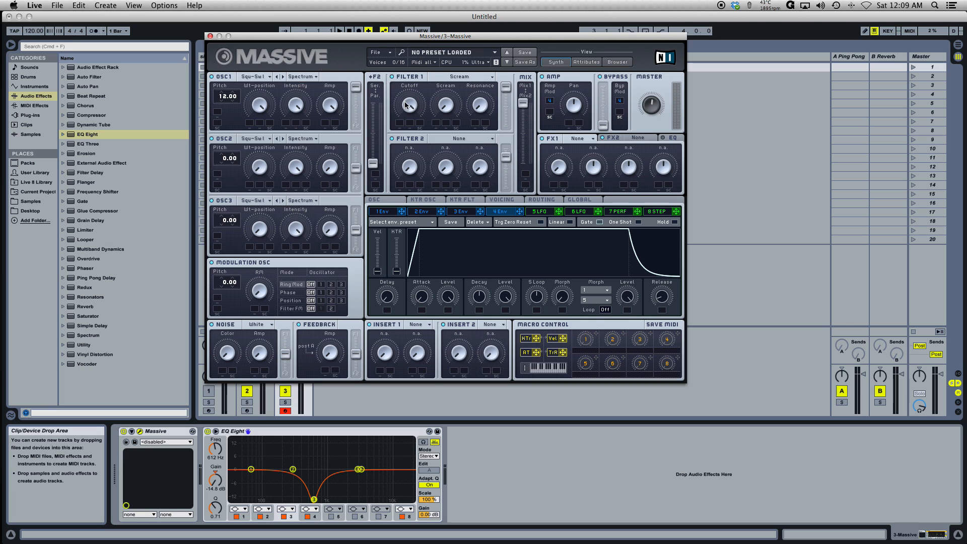
click(207, 431)
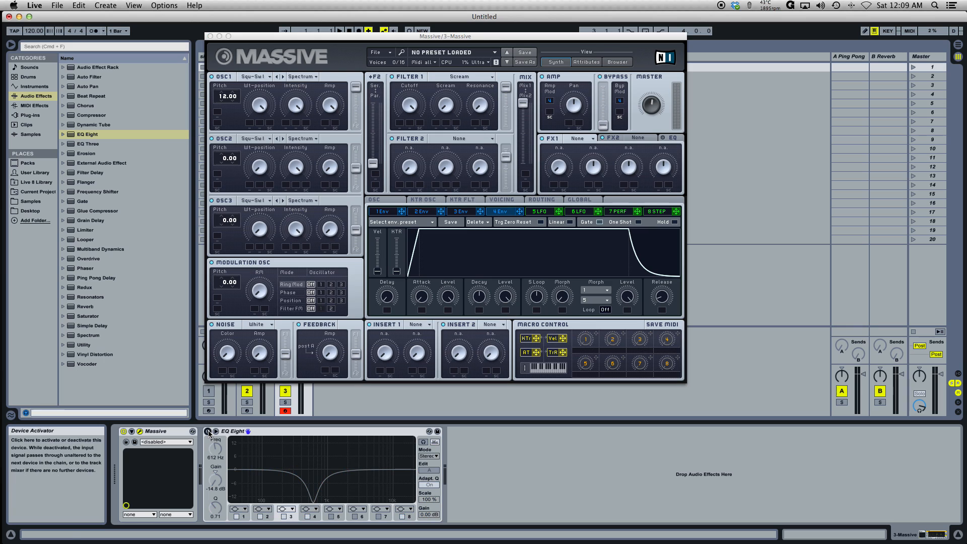
Adjust the Scream filter's Cutoff and Resonance and reactivate EQ Eight.
click(413, 104)
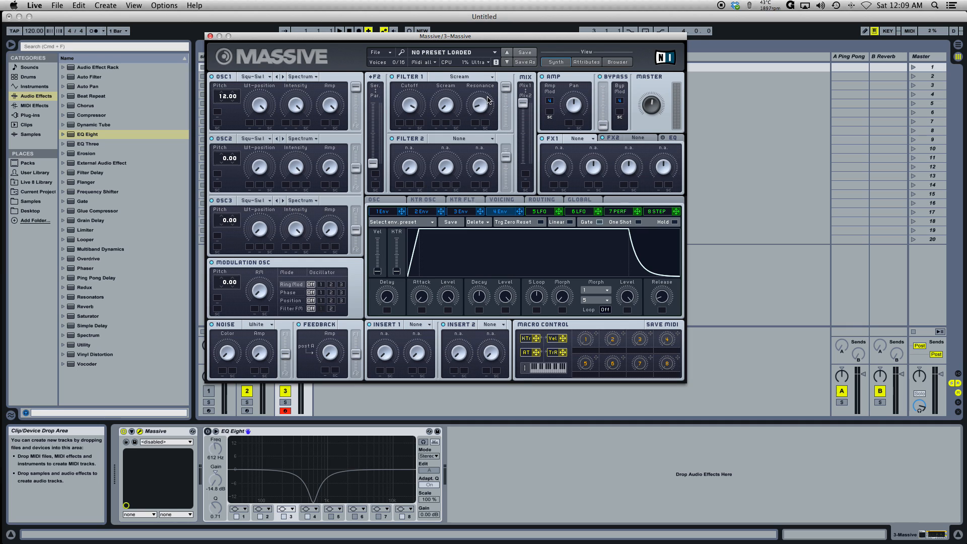
click(208, 432)
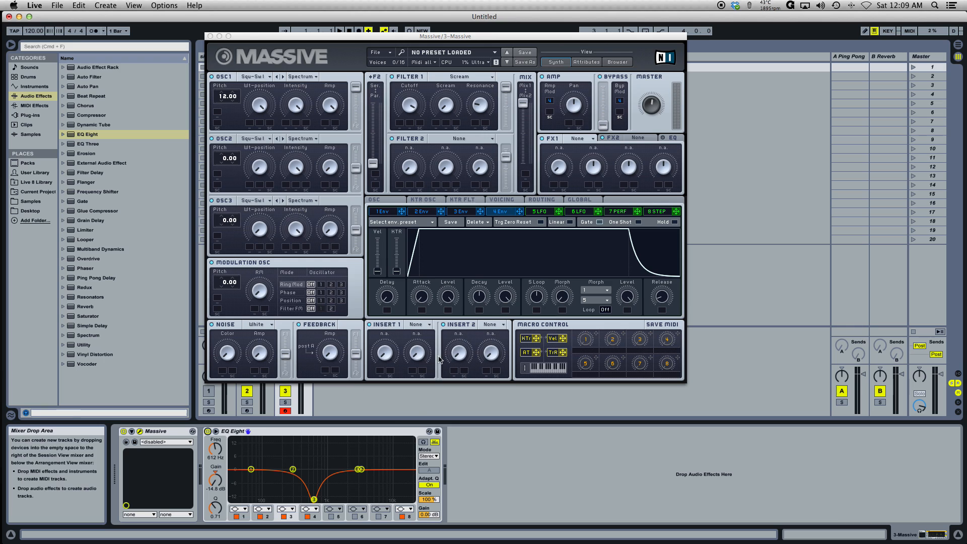
Reset the gain of EQ Eight's band 3 to 0 dB and switch band 8 to a high cut filter.
click(290, 509)
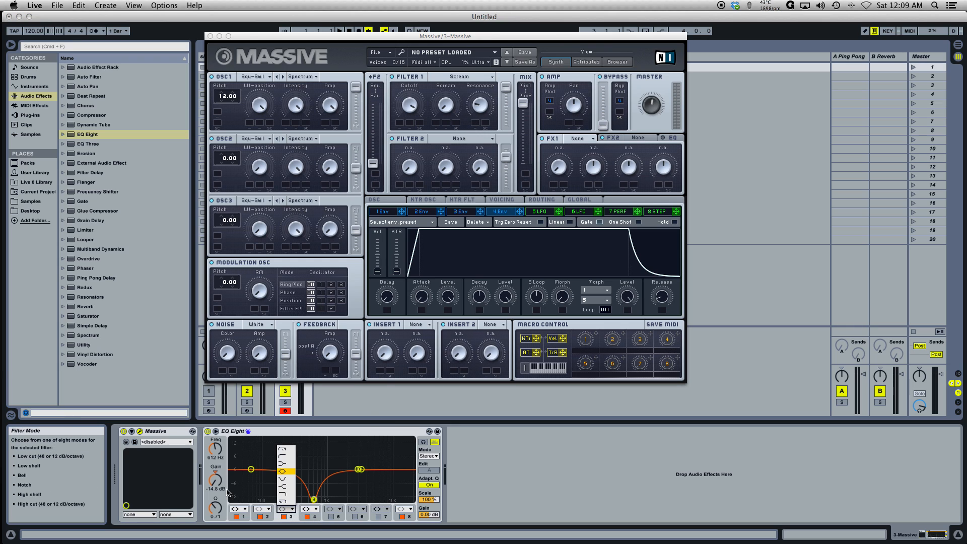
click(213, 474)
click(215, 472)
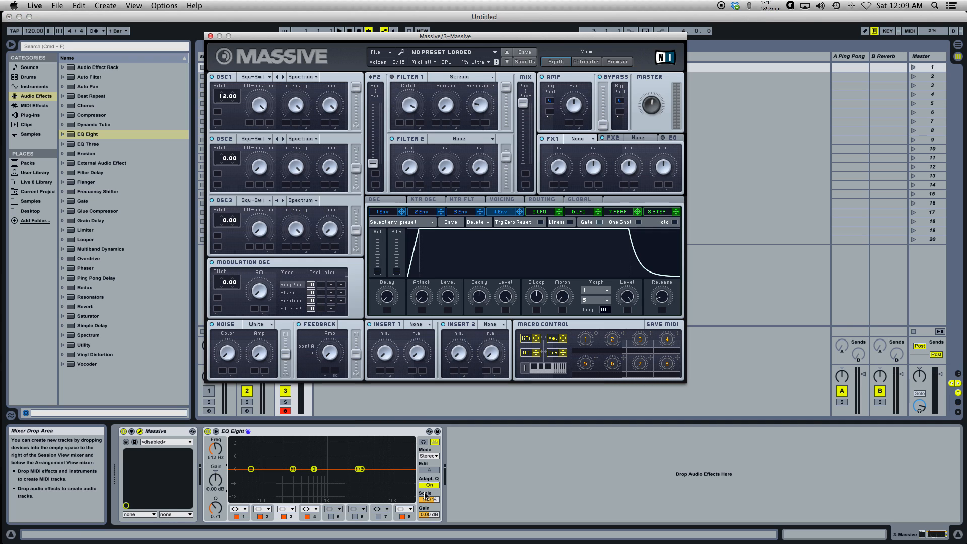
click(411, 509)
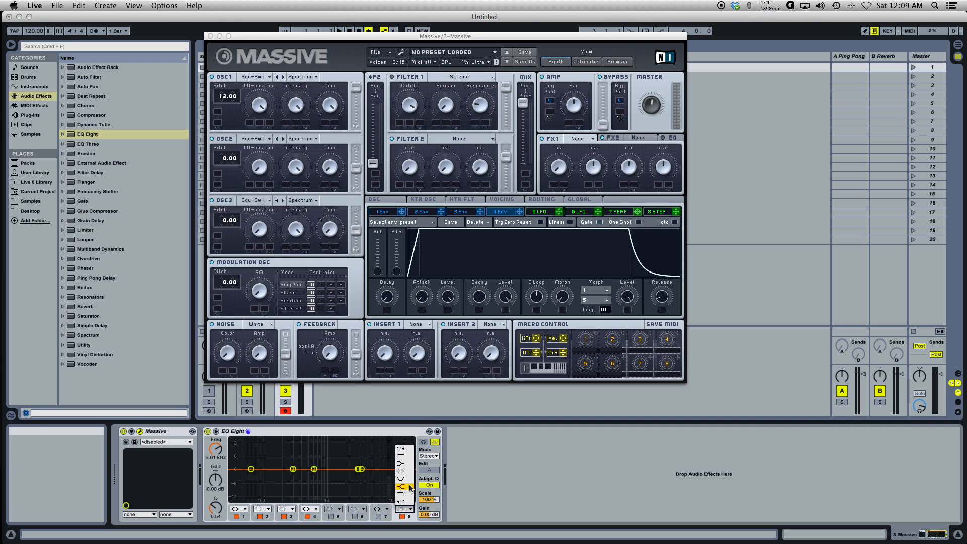
click(409, 486)
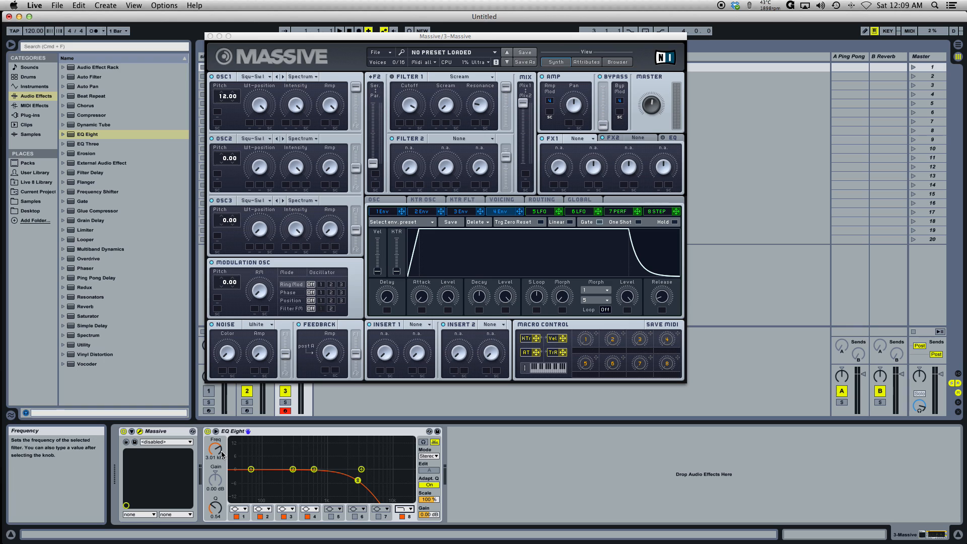
Shape band 8's high cut into a resonant peak at about 1.04 kHz with a Q of about 3.38.
drag(222, 455, 243, 486)
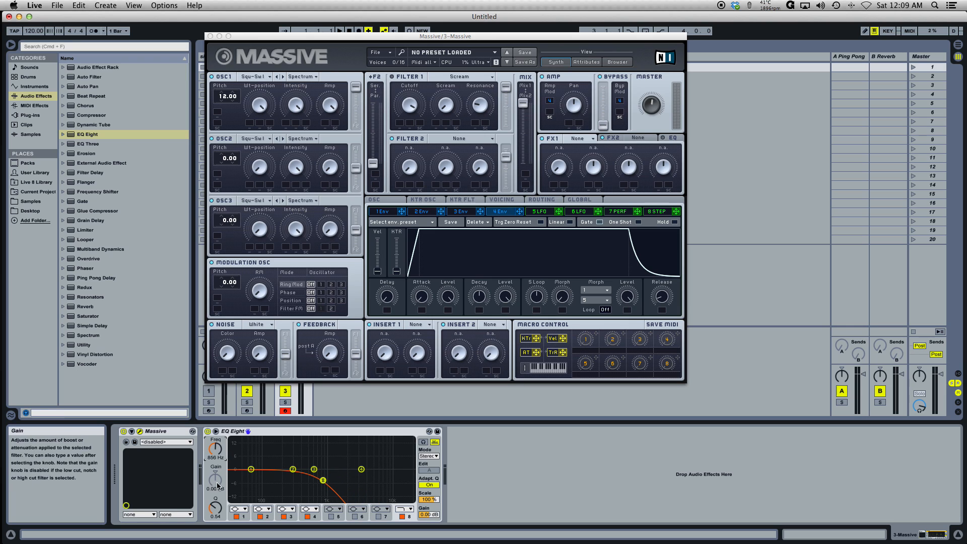
drag(215, 508, 215, 486)
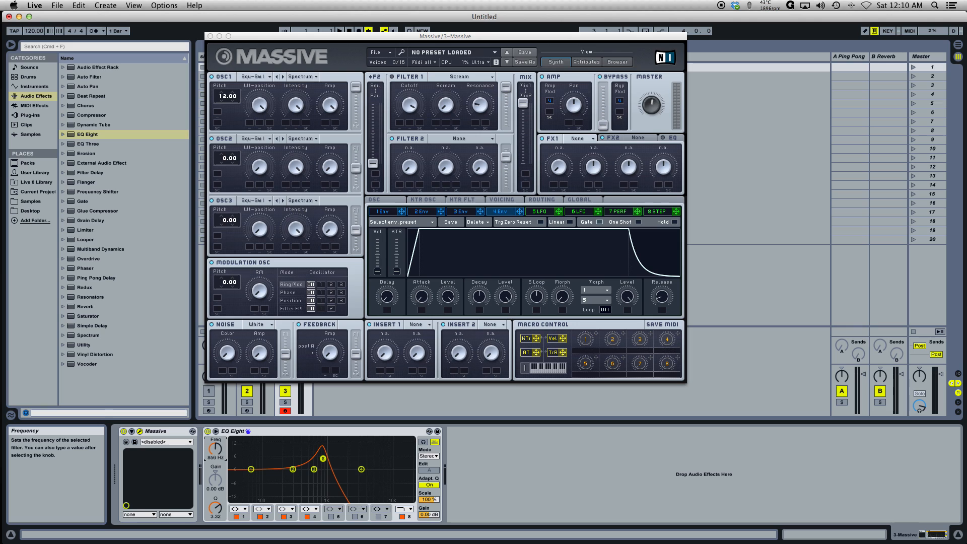
drag(215, 447, 215, 444)
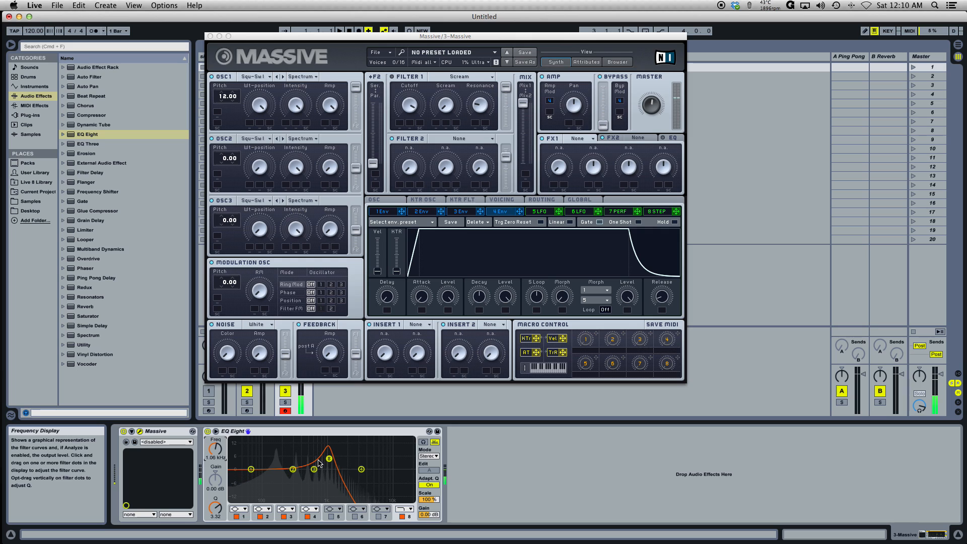
mouse_move(329, 460)
mouse_down()
mouse_move(328, 474)
mouse_move(328, 459)
mouse_up()
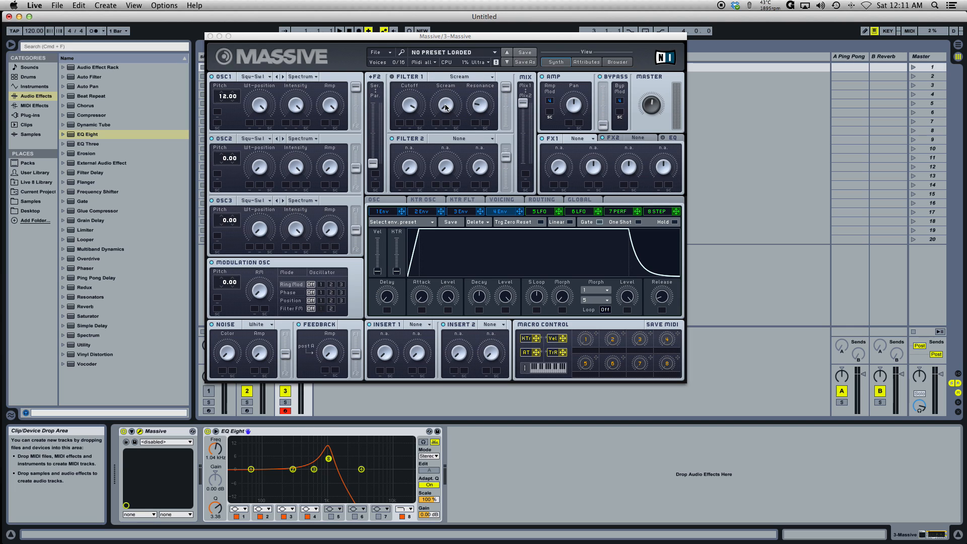
Turn on Massive's Filter 1 with EQ Eight deactivated, and raise the Scream amount.
click(393, 77)
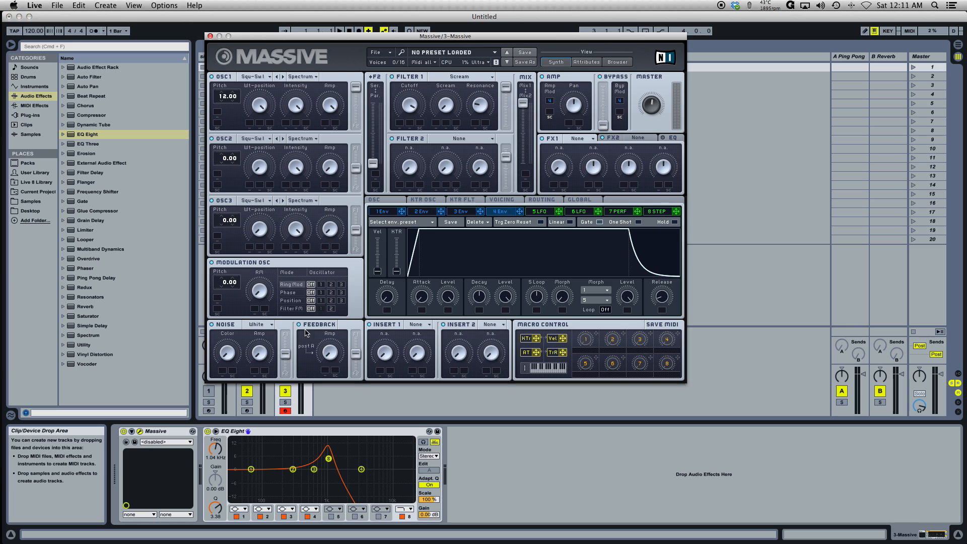
click(207, 432)
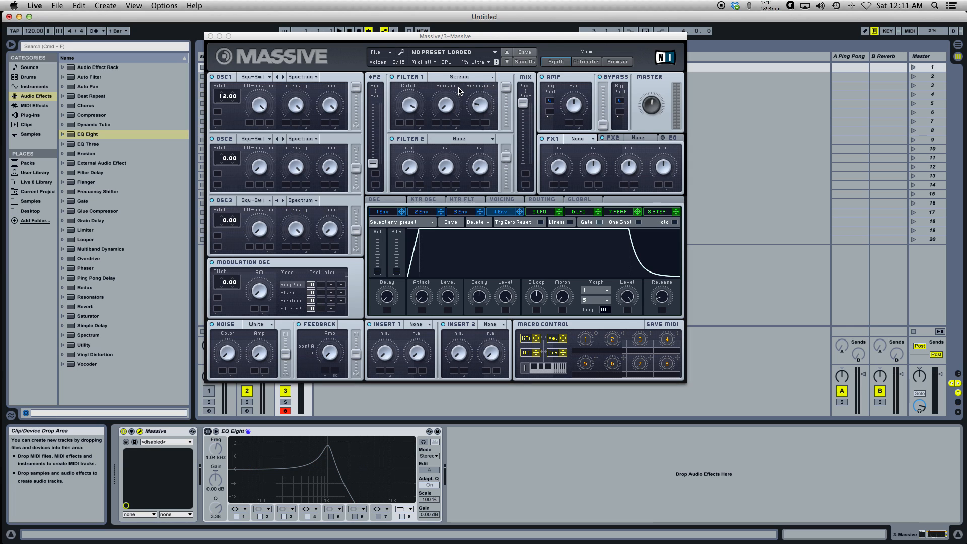
click(453, 41)
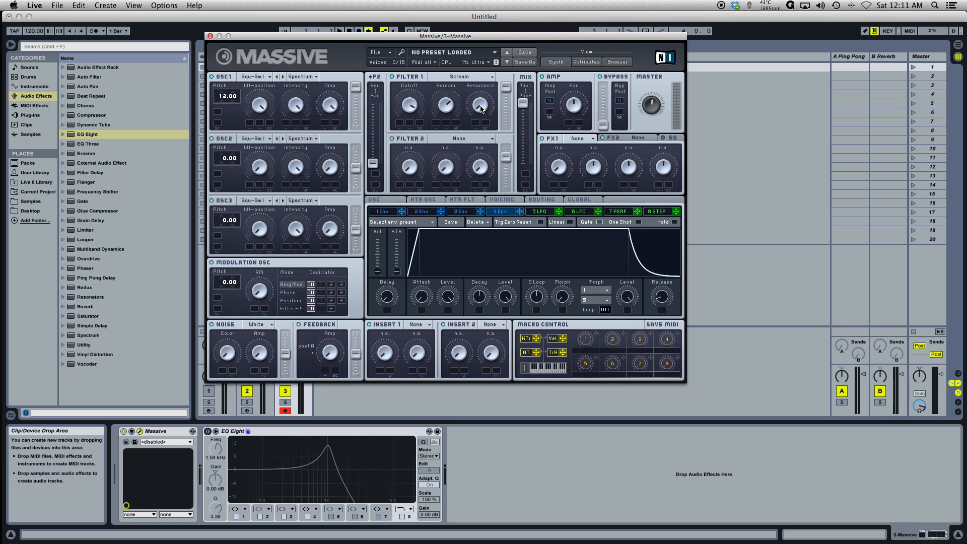
drag(447, 102, 447, 54)
Set Massive's Filter 1 type to Daft and play a test note through it.
click(457, 76)
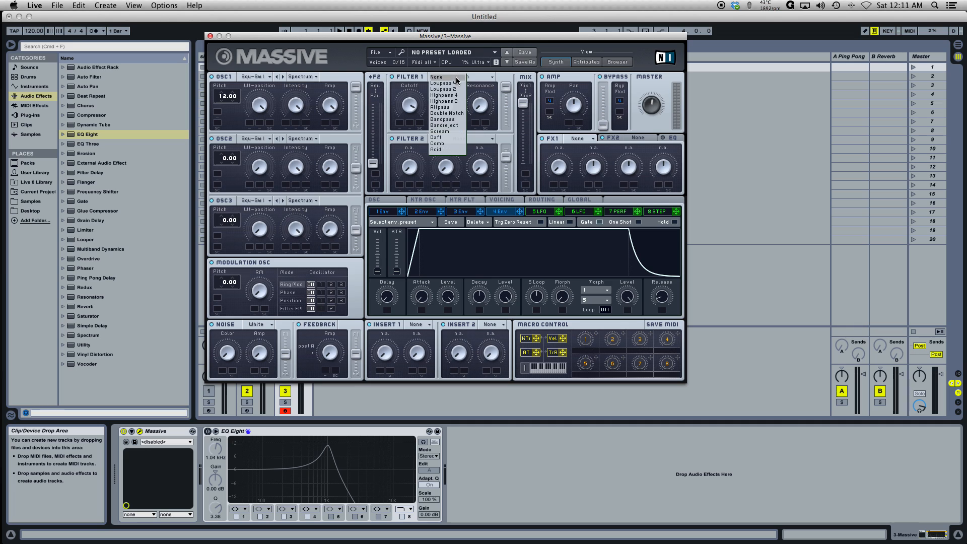
click(457, 140)
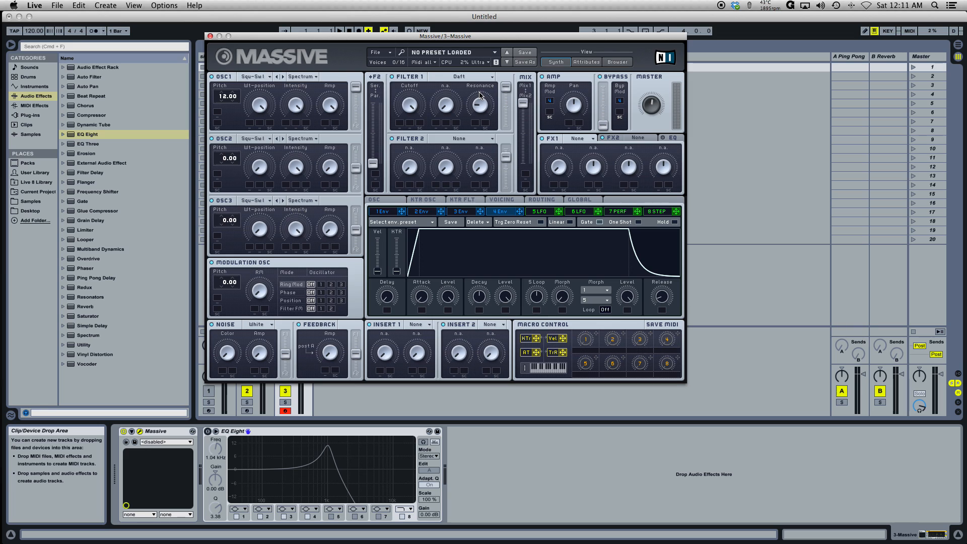
key(a)
Set Massive's Filter 1 type to Comb and adjust its Pitch, Damping and Feedback.
click(458, 78)
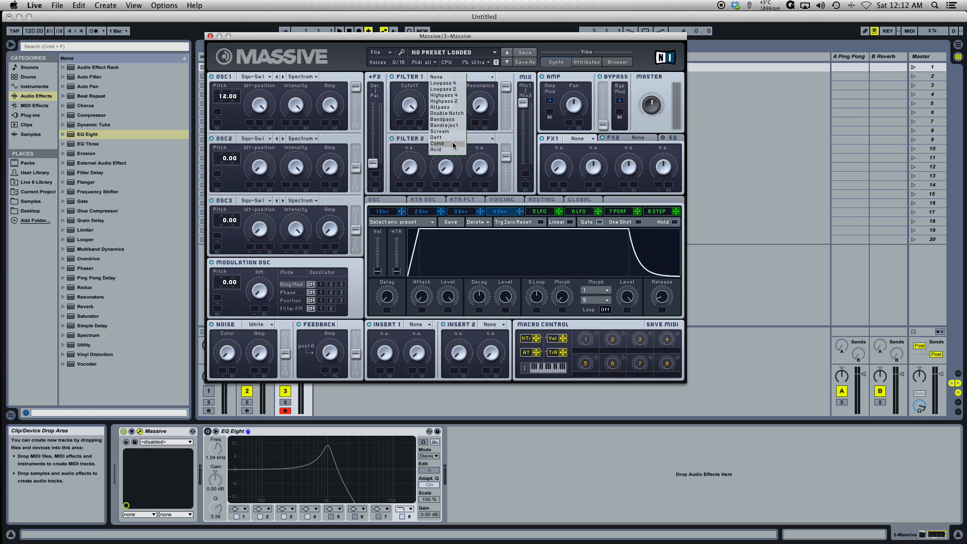
click(451, 144)
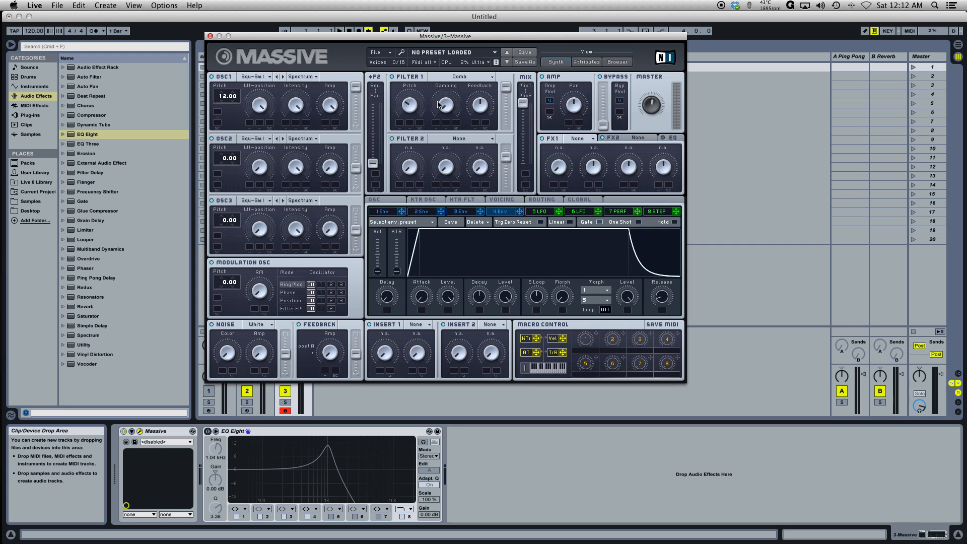
click(491, 324)
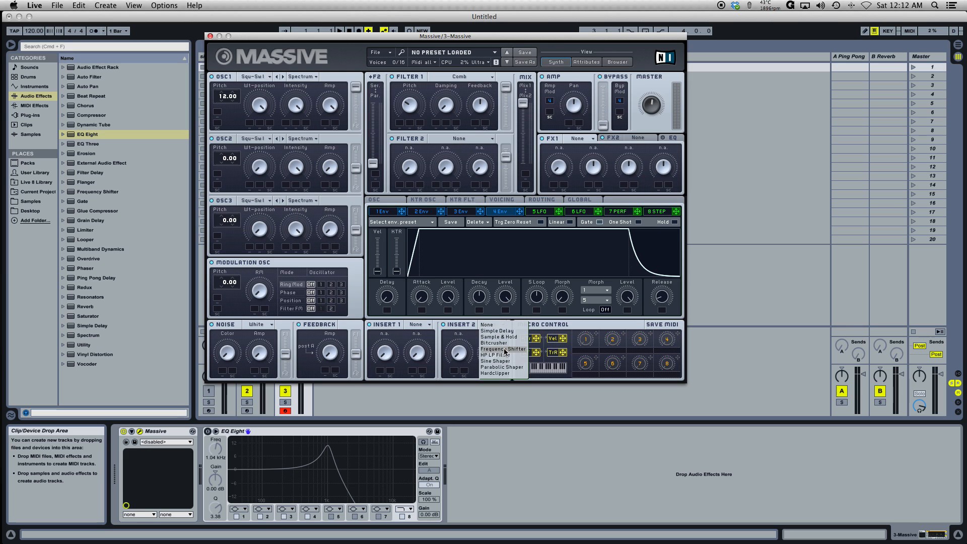
click(465, 131)
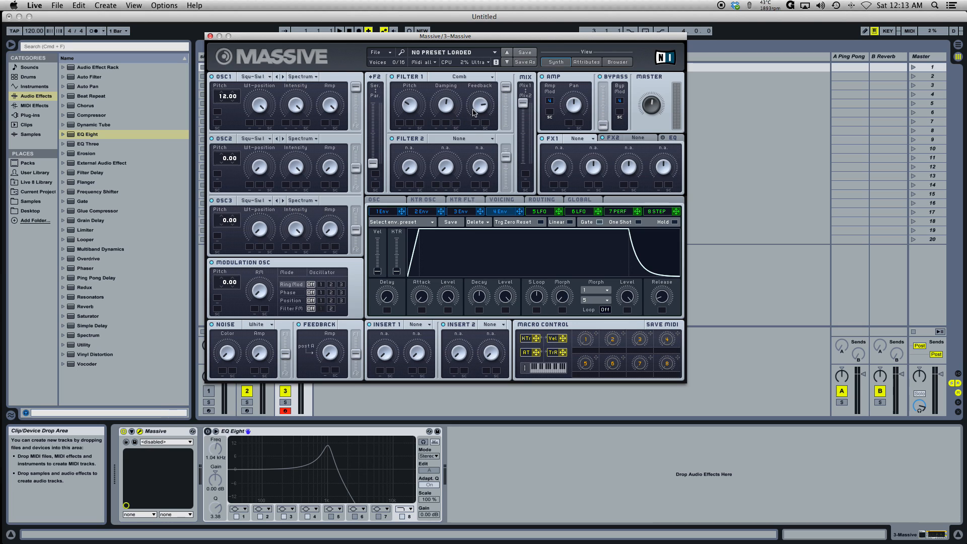
drag(411, 97, 414, 71)
Set Massive's Filter 1 type to Acid and raise its Cutoff.
click(462, 79)
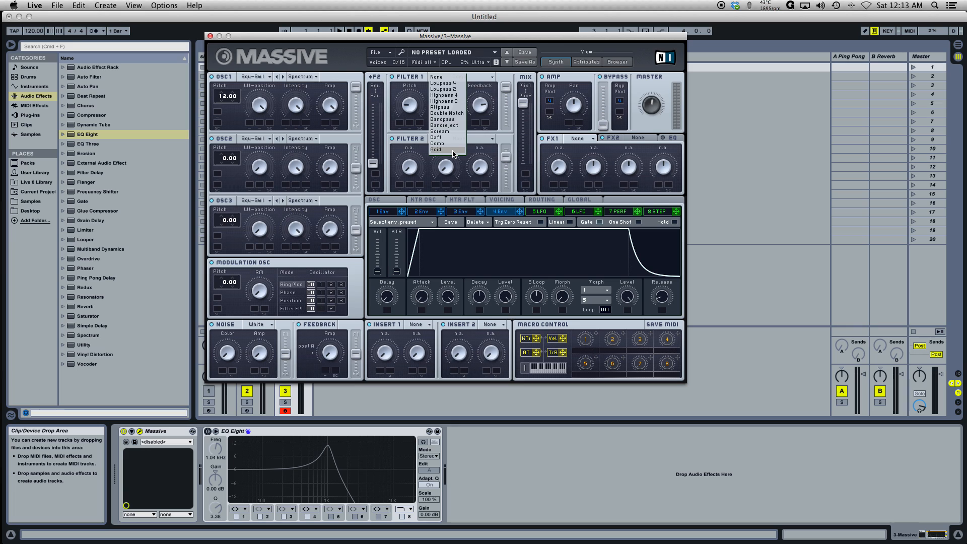
click(453, 151)
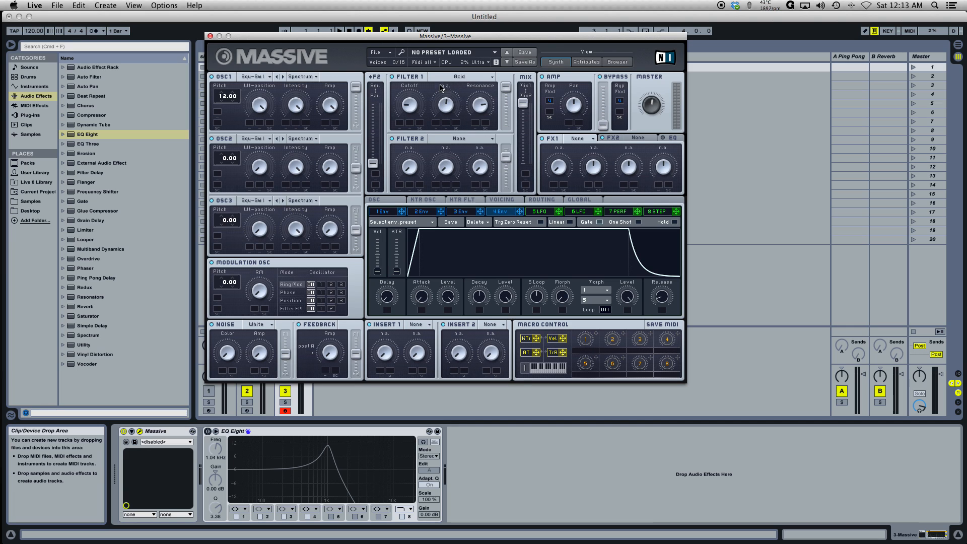
drag(413, 106, 419, 34)
Set the filter routing fader to serial, try Oscillator 1's filter balance fader, and slightly raise Filter 2's output level.
drag(375, 170, 377, 106)
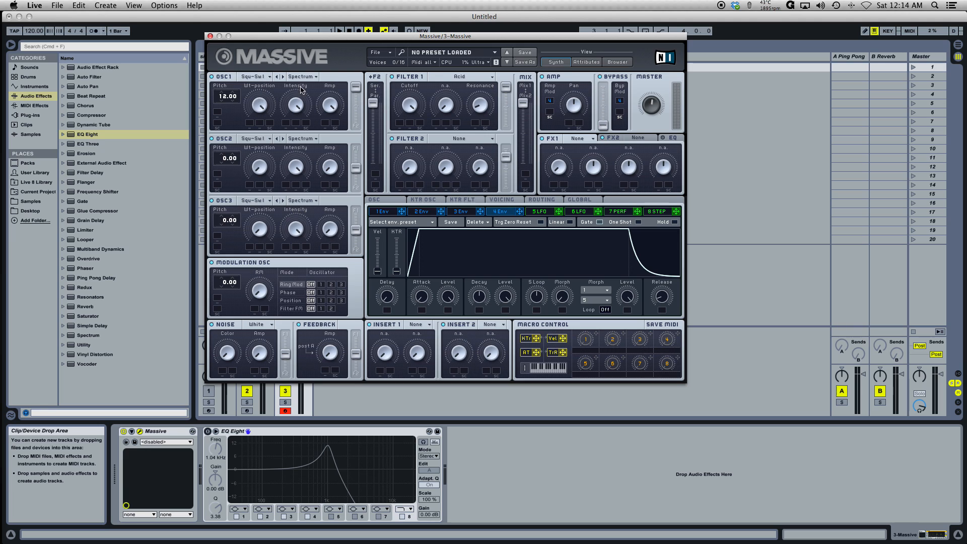
drag(356, 91, 358, 120)
mouse_move(375, 106)
mouse_down()
mouse_move(376, 131)
mouse_move(381, 95)
mouse_up()
drag(504, 156, 506, 149)
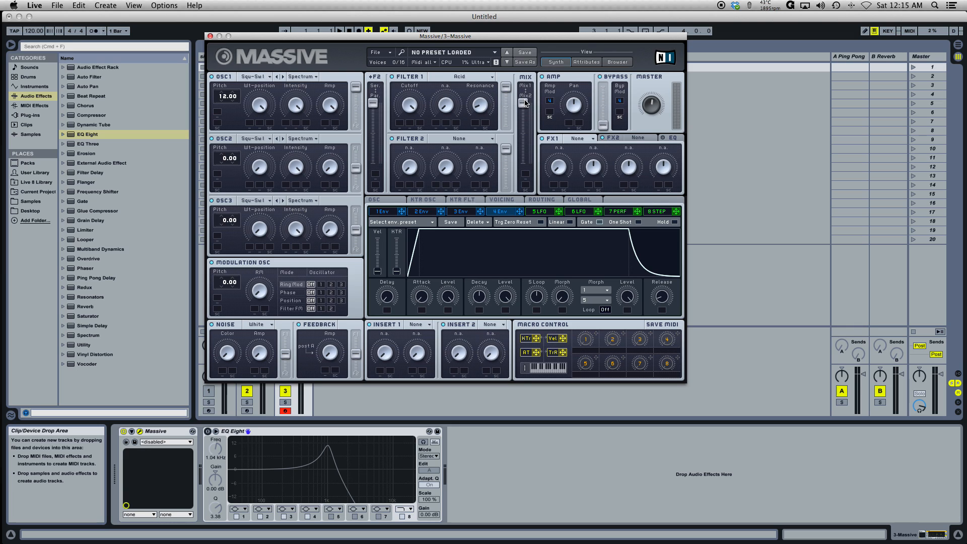
Return the filter routing to parallel, centre the mix between Mix1 and Mix2, and raise Filter 2's output level again.
drag(525, 103, 527, 182)
drag(373, 106, 377, 193)
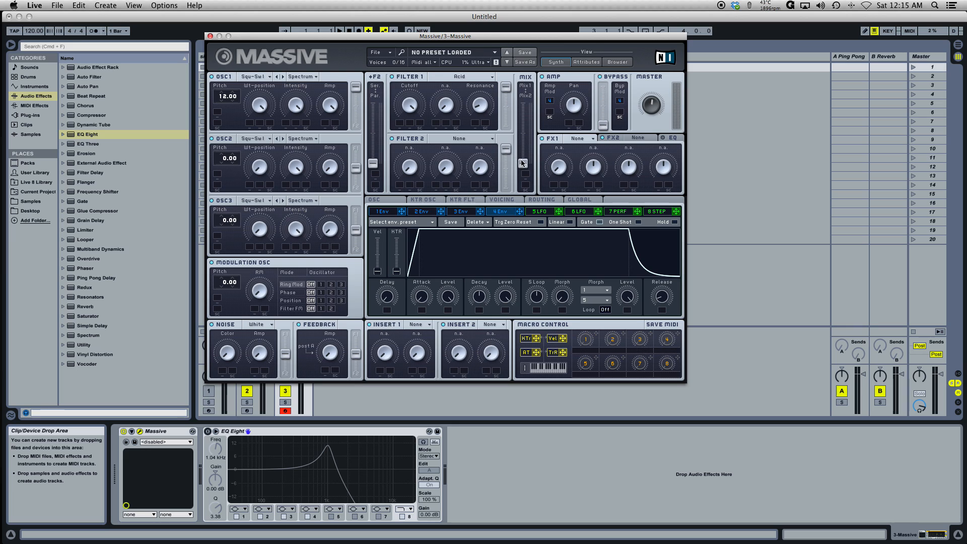
drag(522, 163, 521, 127)
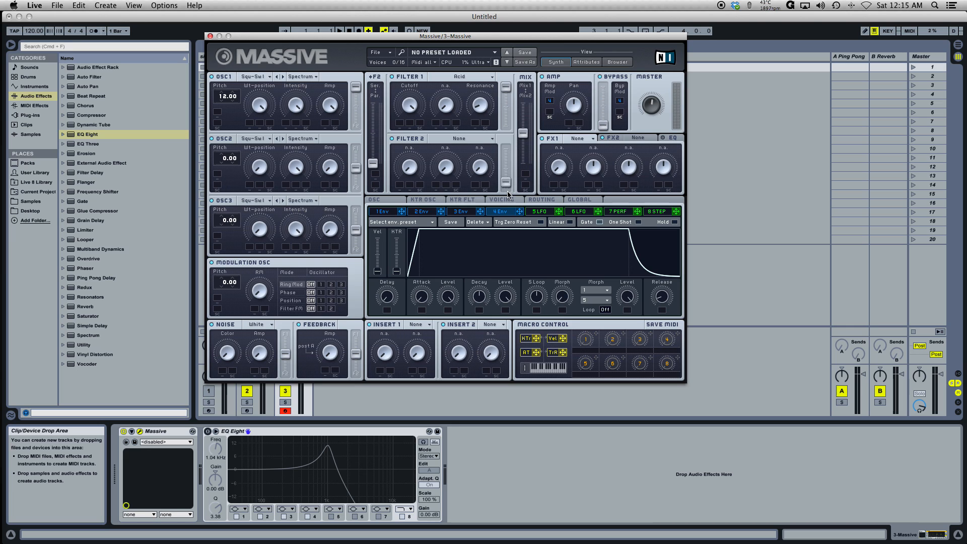
drag(515, 157, 515, 137)
In Massive's routing diagram, use serial filters mixed to Mix2, with Insert 1 after Filter 1 and Insert 2 before the amp.
click(550, 203)
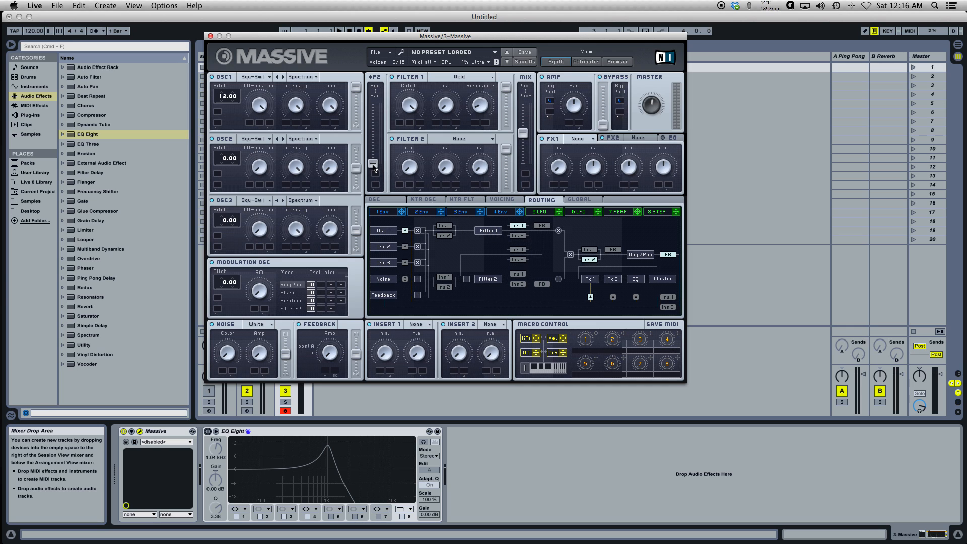
drag(373, 166, 375, 77)
click(589, 250)
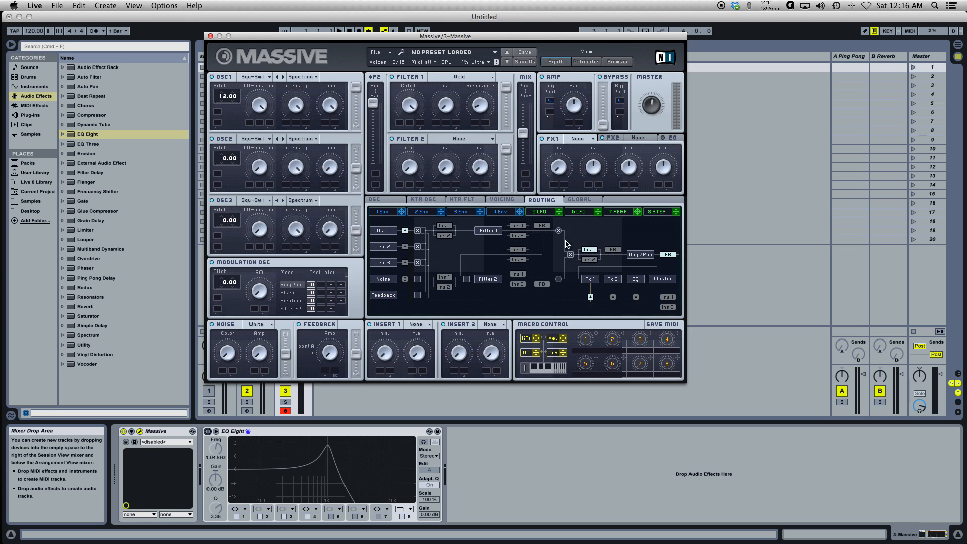
click(519, 226)
drag(523, 133, 522, 215)
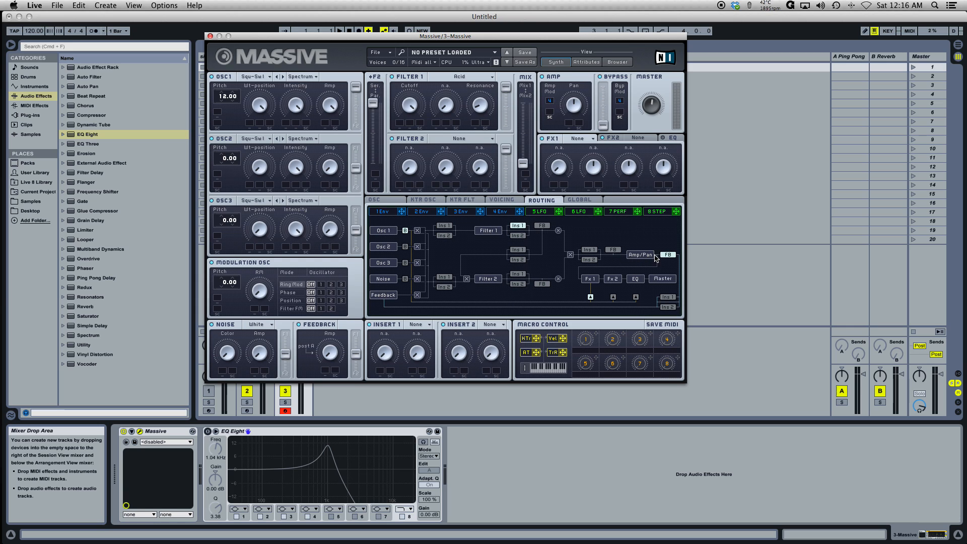
click(589, 260)
Show Massive's voicing settings and glance at the Low-pass filter Wikipedia article in Safari before returning to Live.
click(514, 201)
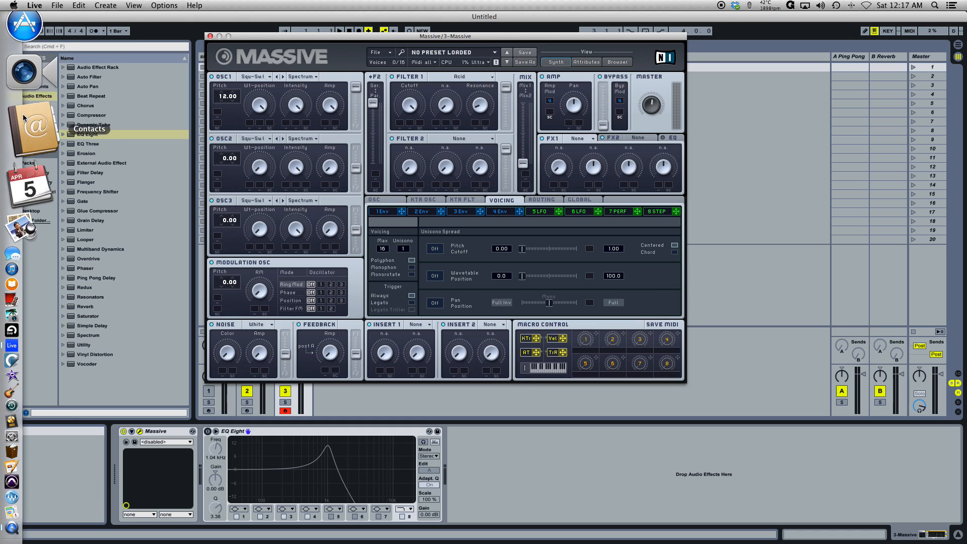
click(31, 78)
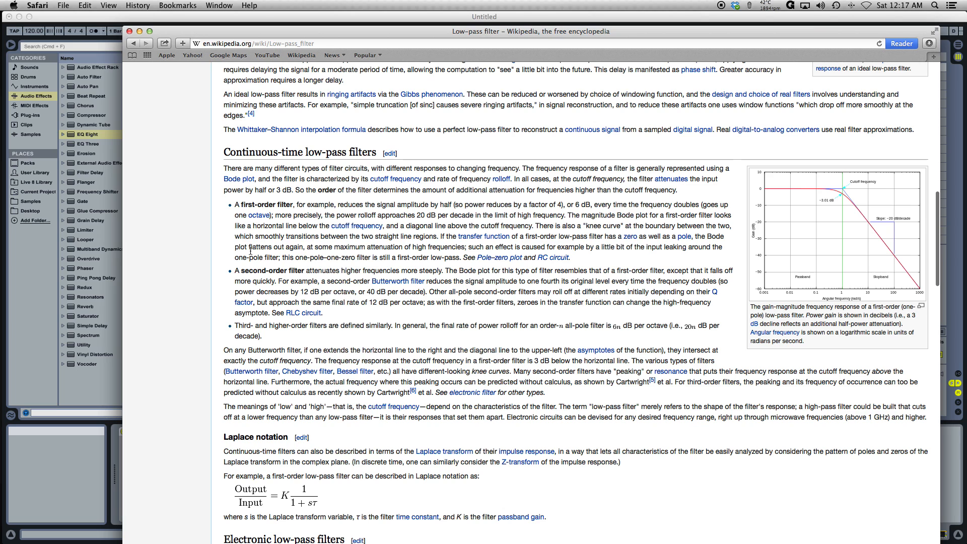
click(28, 271)
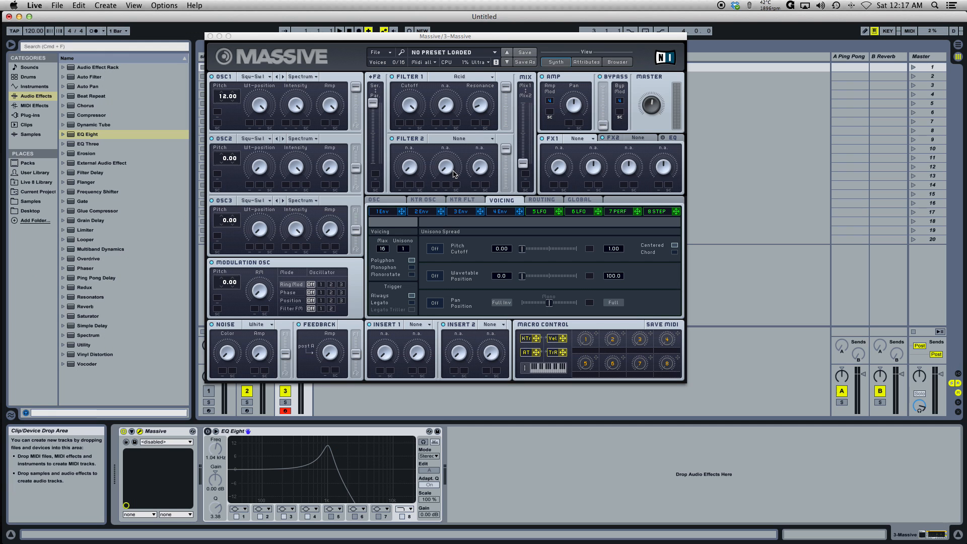